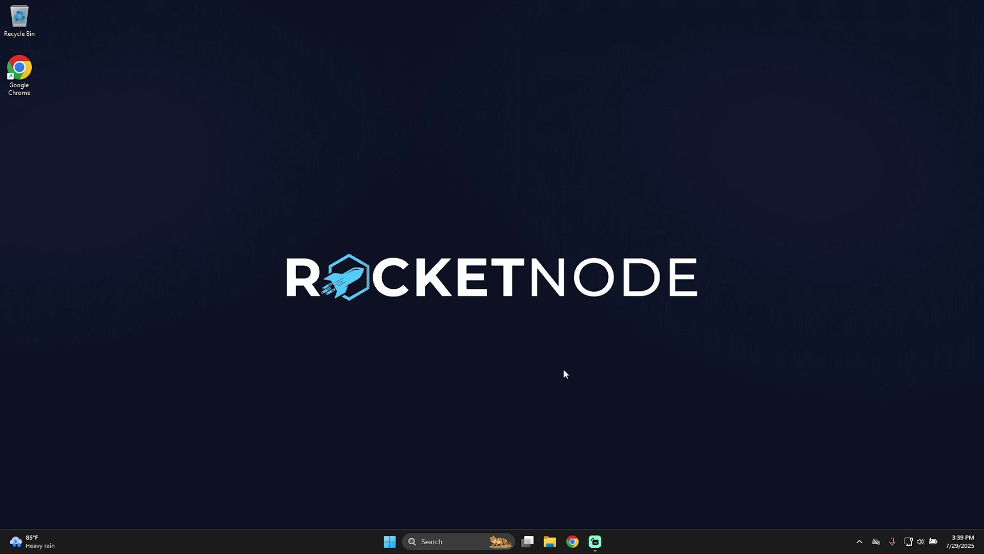
- Load rocketnode.com in the browser and open the FiveM plans and pricing page
left_click(572, 542)
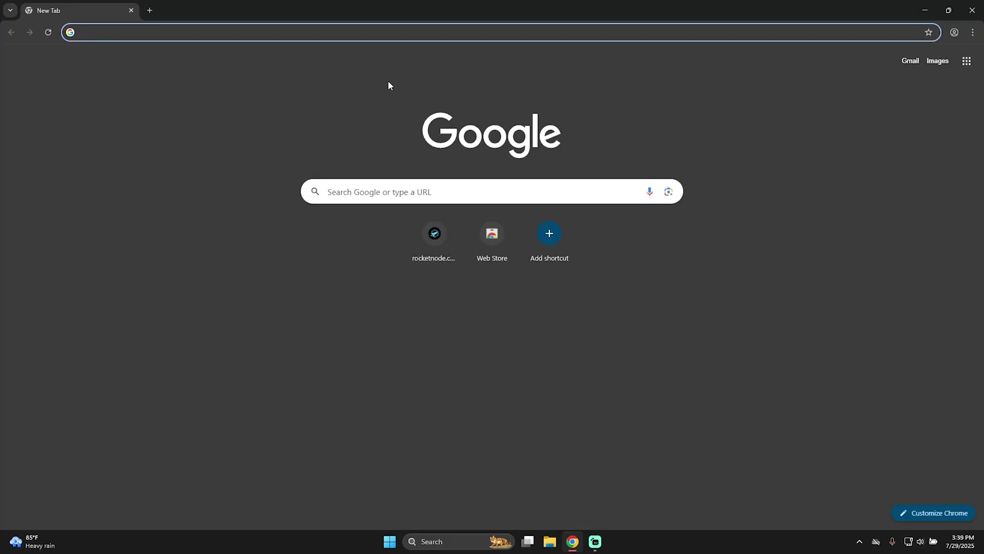
type("rocketnode.com")
key("Return")
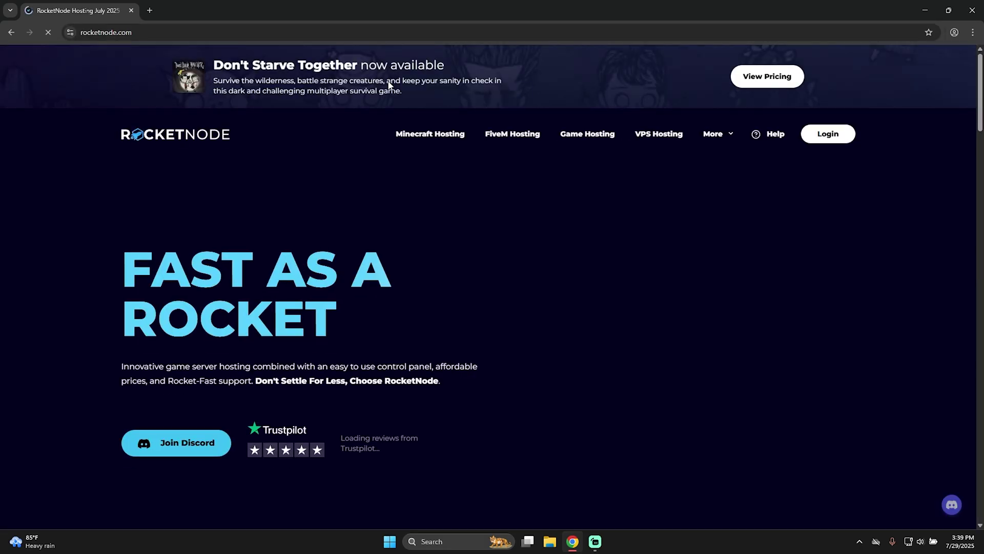
scroll(431, 249, "down", 6)
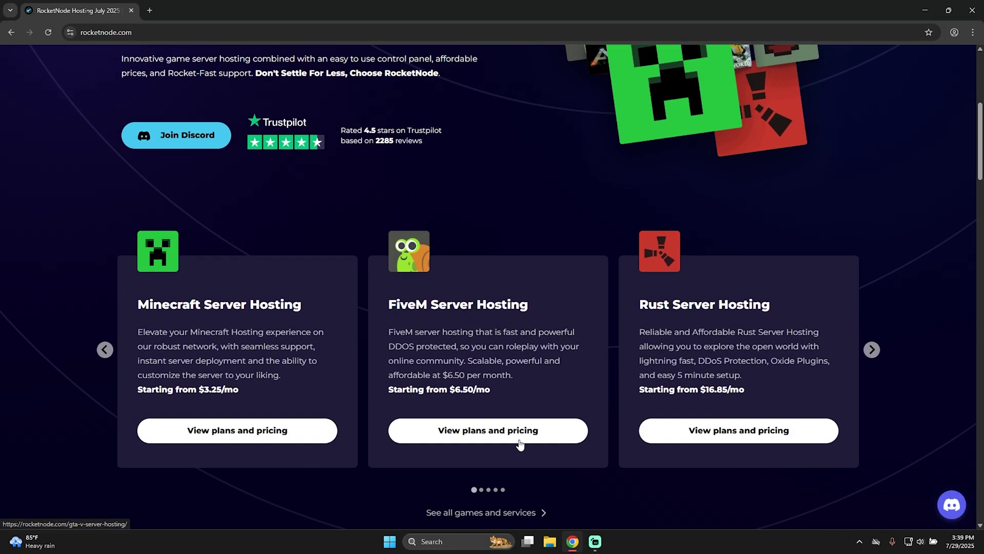
left_click(464, 438)
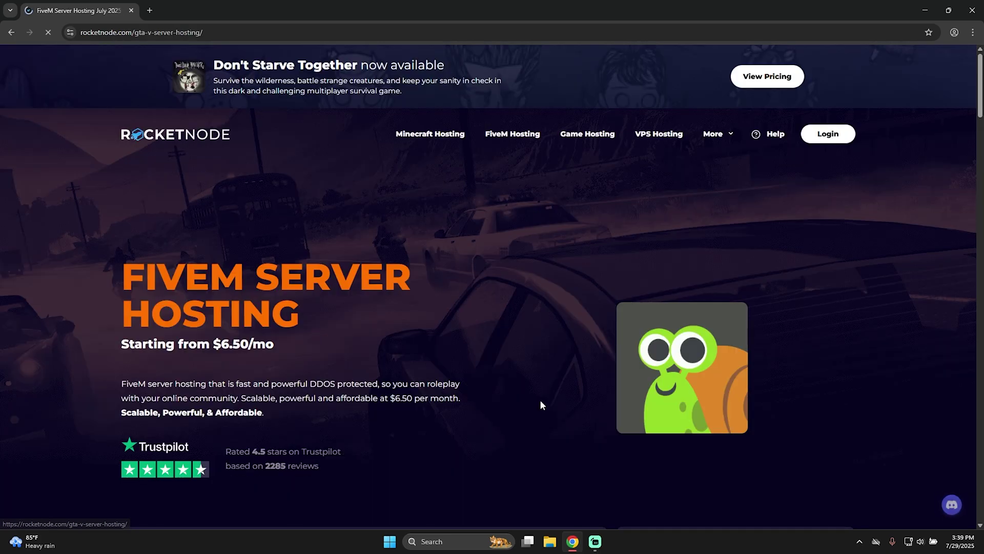
- Compare the 2, 32, 4, 6 and 12 GB RAM plans on the plan slider
scroll(487, 354, "down", 4)
scroll(483, 281, "down", 2)
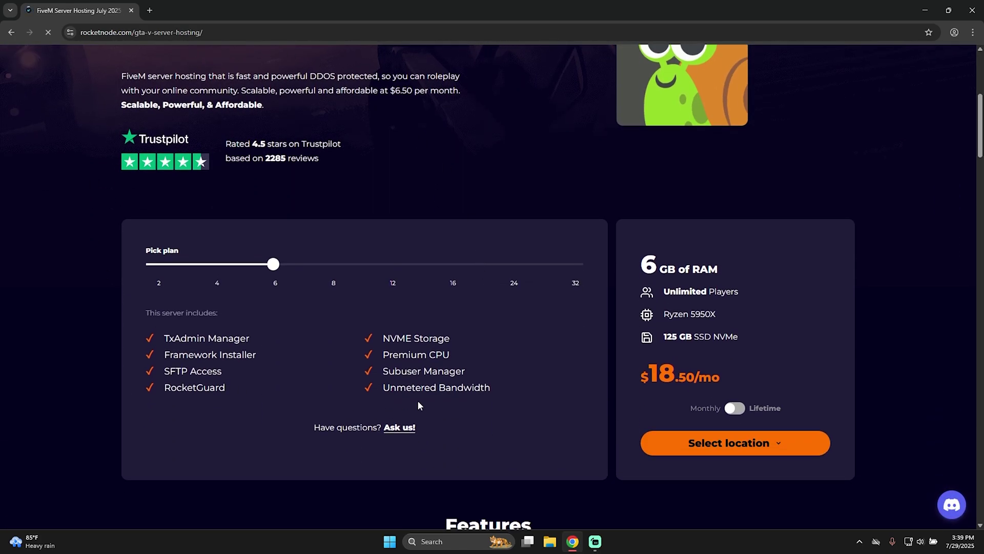
left_click(148, 275)
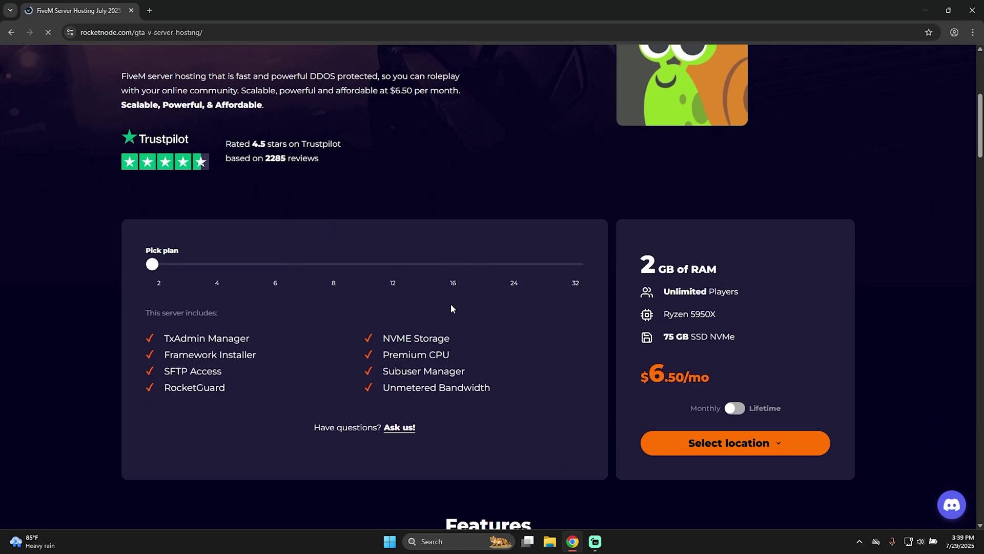
left_click(576, 264)
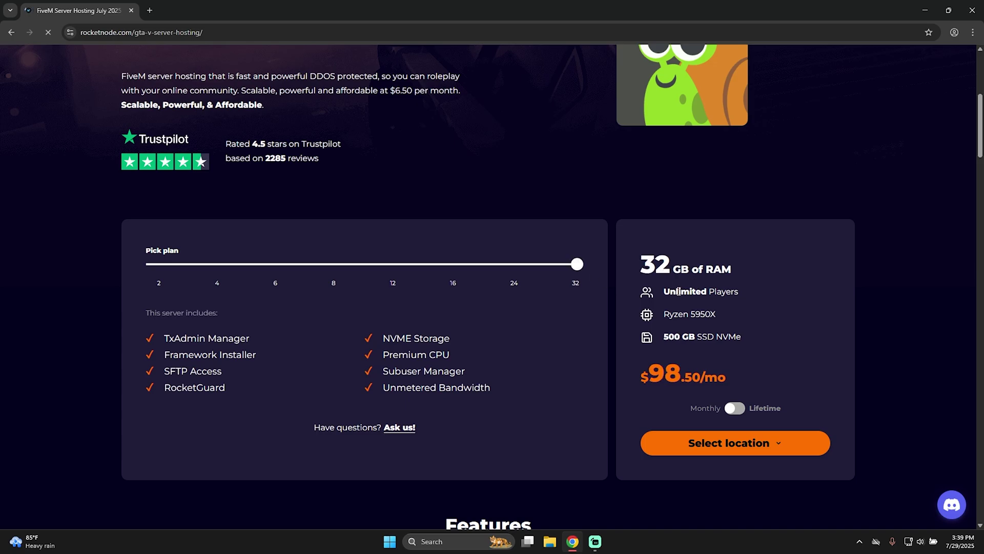
left_click(202, 265)
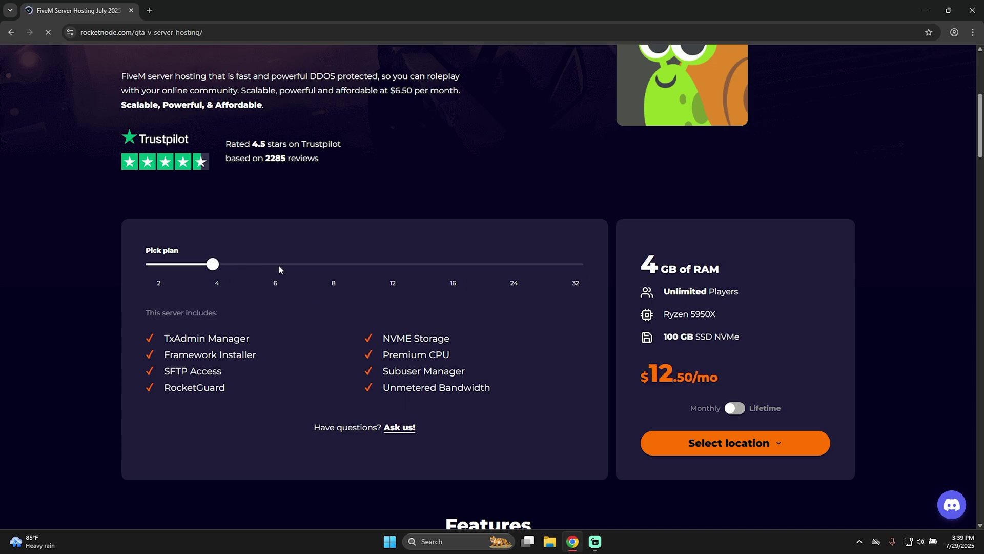
left_click(277, 265)
left_click(392, 265)
- Check the Unlimited Players and 5950X specs, then pick the 16 GB plan at $49.50/mo
left_click_drag(675, 296, 703, 280)
double_click(724, 292)
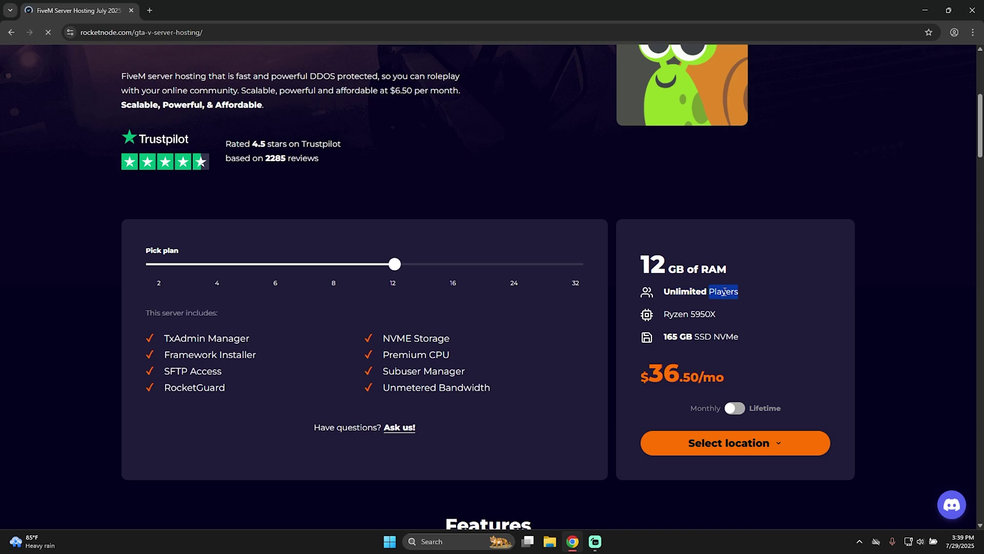
double_click(695, 291)
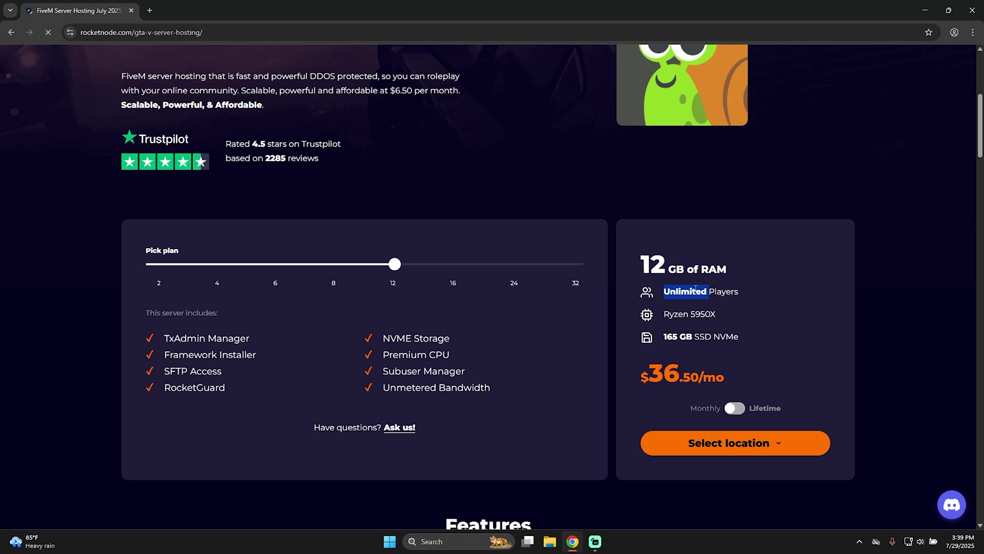
left_click(687, 327)
double_click(703, 314)
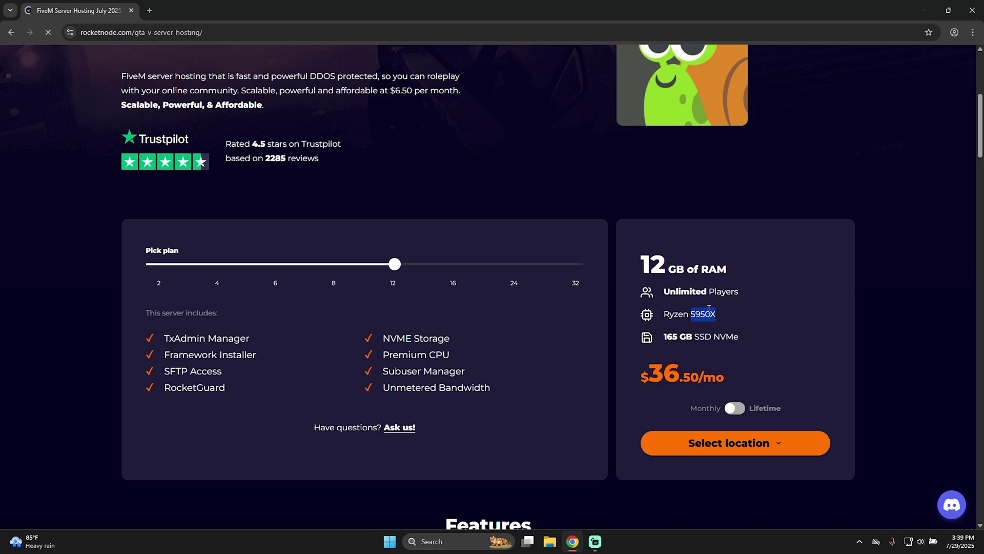
left_click(567, 301)
left_click_drag(180, 266, 577, 266)
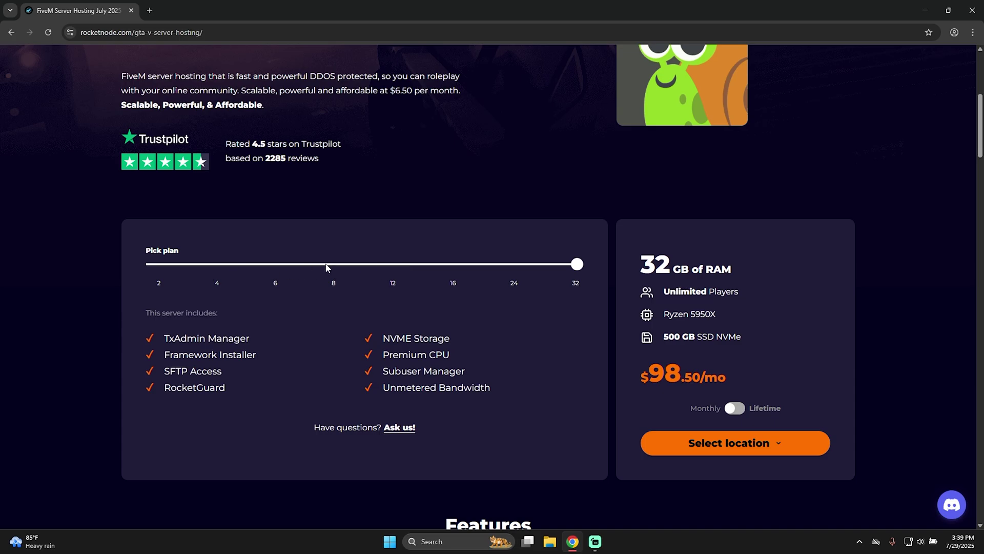
left_click(458, 266)
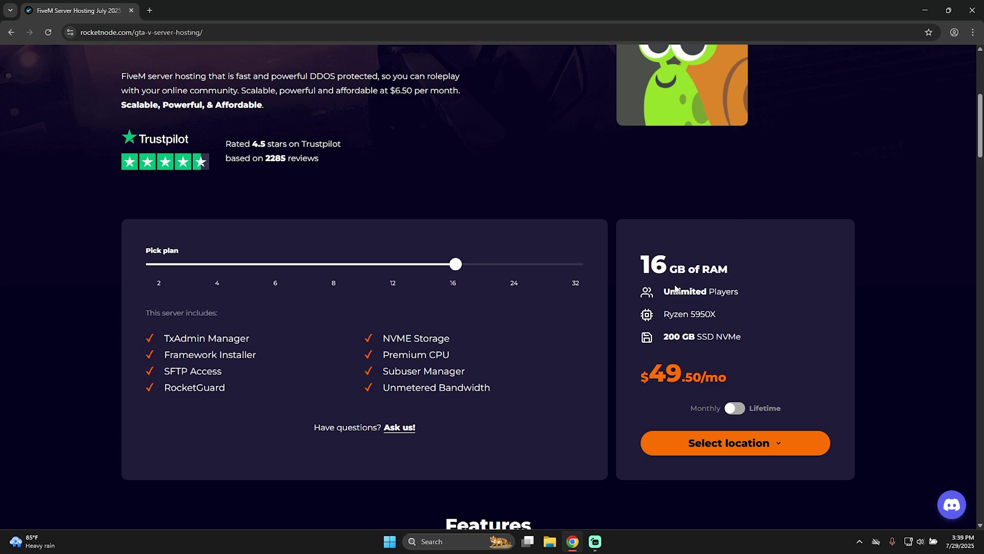
- Browse the list of available server locations, then close it
scroll(771, 168, "down", 1)
scroll(733, 338, "down", 1)
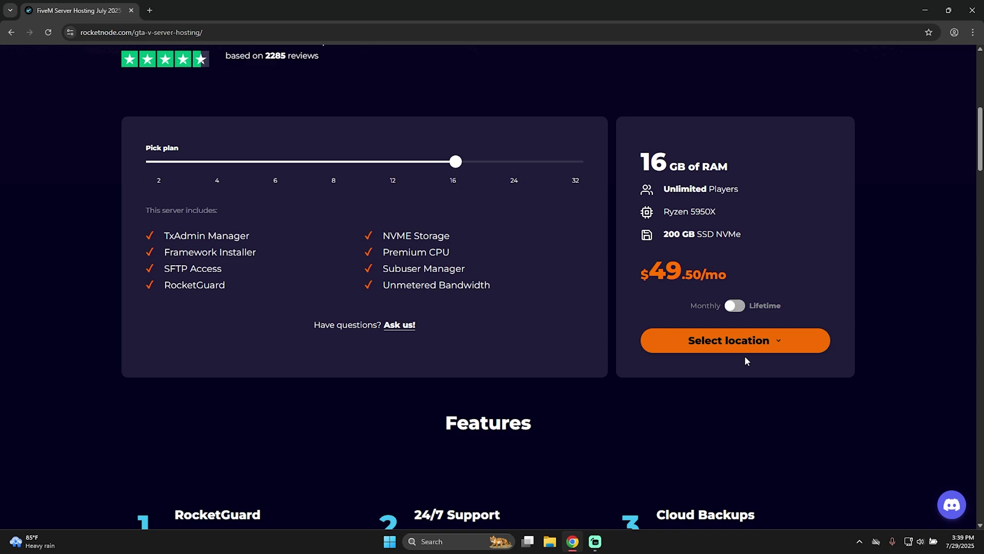
left_click(743, 349)
scroll(728, 307, "down", 2)
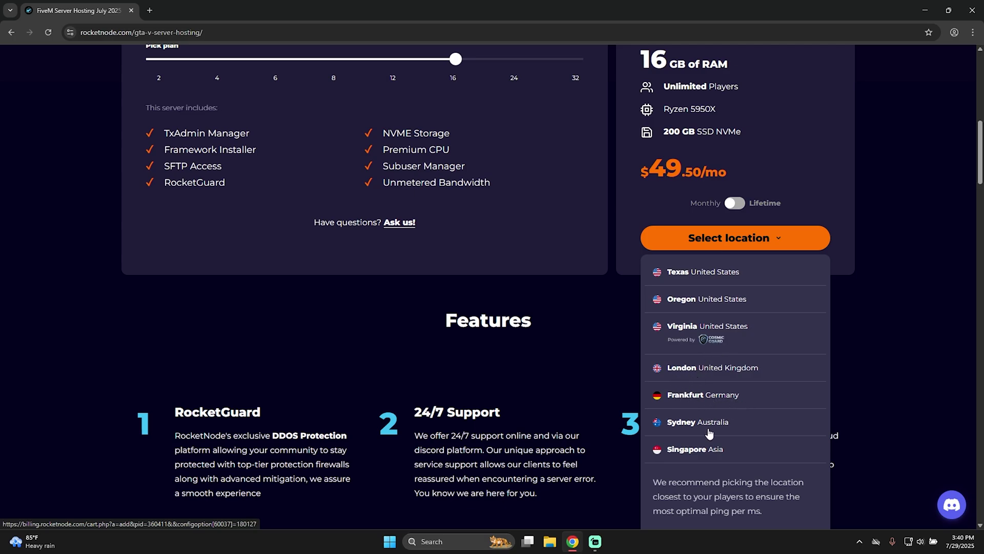
scroll(707, 460, "up", 1)
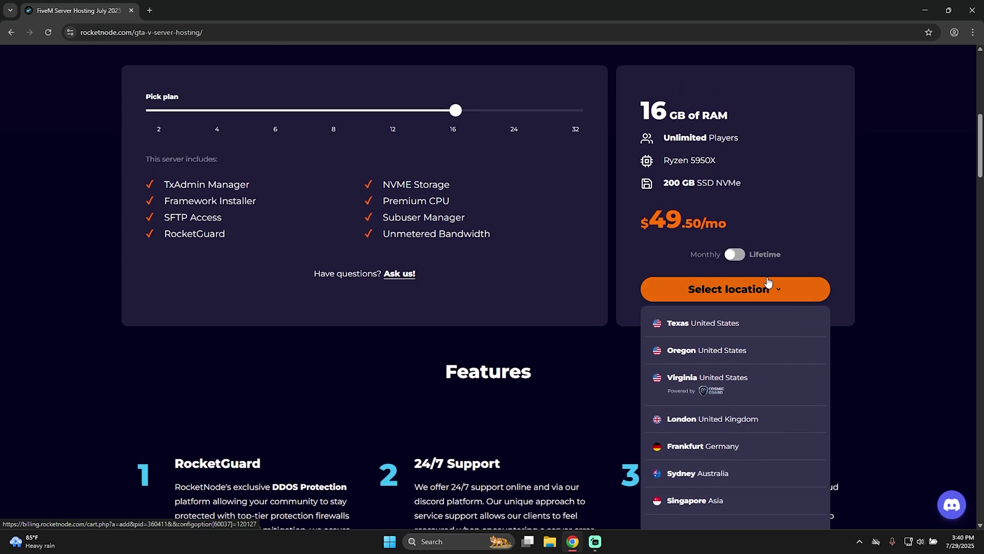
scroll(714, 290, "up", 1)
scroll(714, 287, "up", 1)
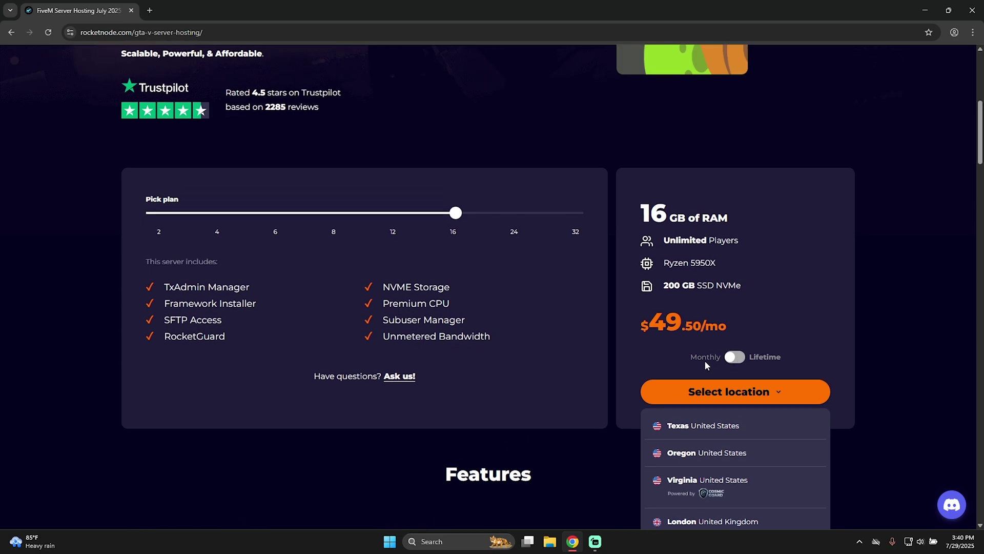
left_click(800, 328)
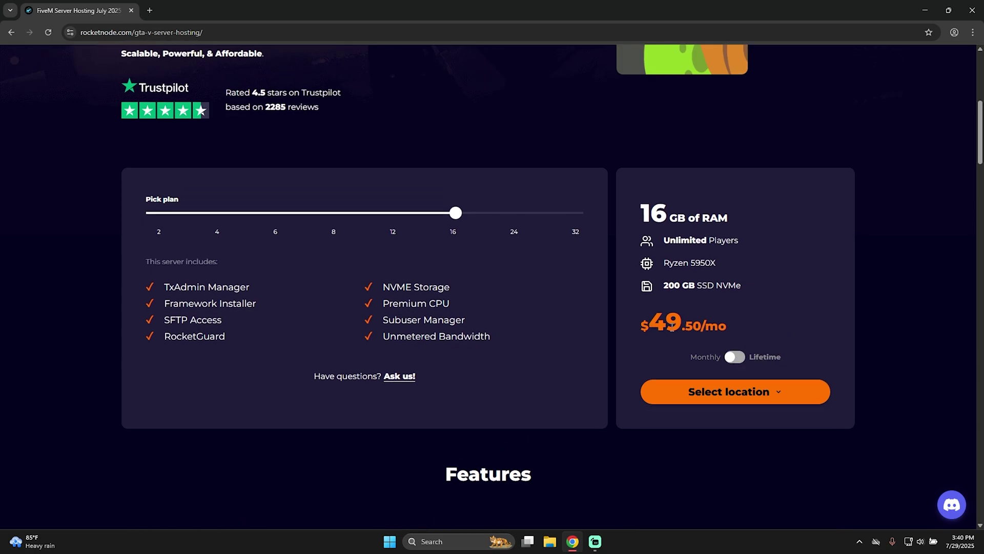
- Preview the Lifetime price, return to Monthly billing, and reopen the locations dropdown
left_click(734, 359)
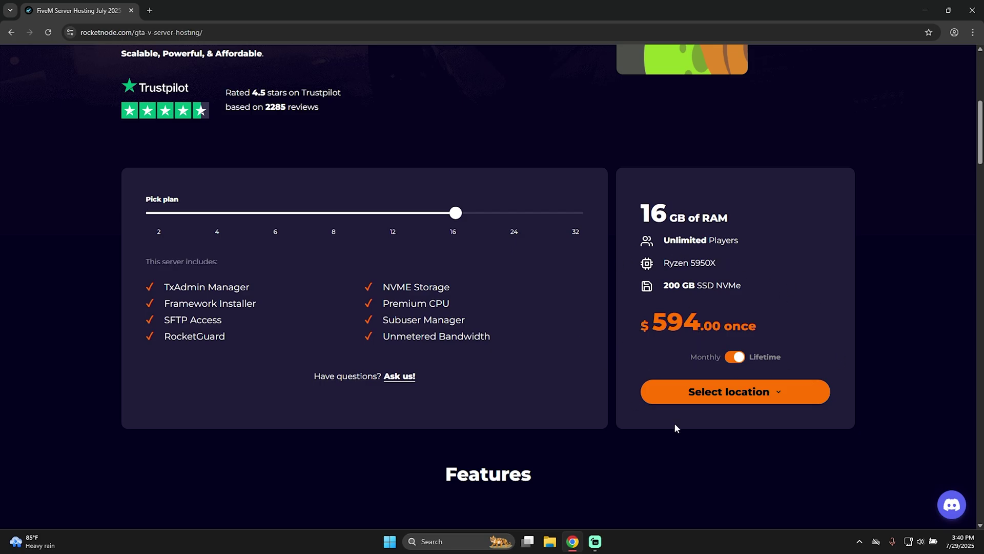
scroll(579, 365, "down", 1)
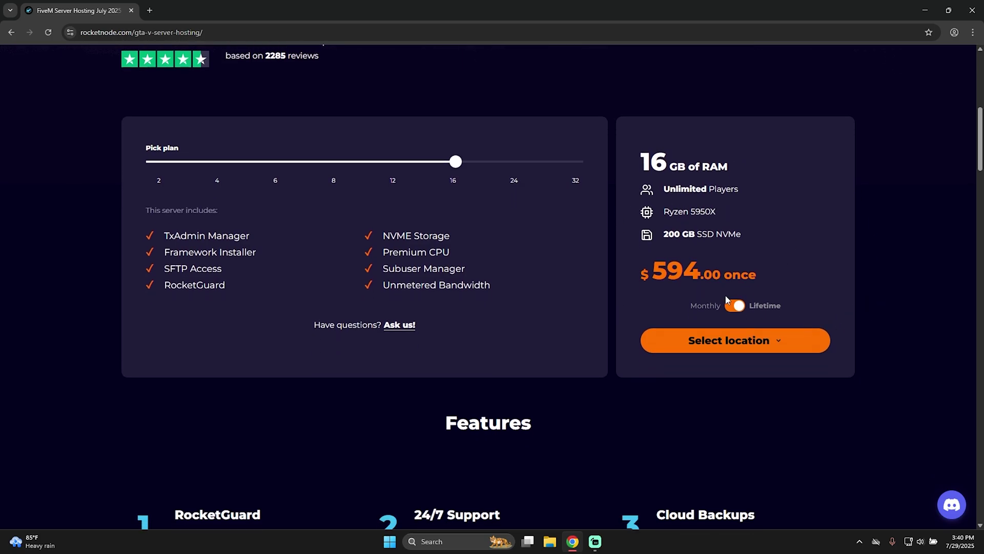
left_click(733, 306)
scroll(721, 302, "down", 1)
left_click(721, 303)
scroll(722, 302, "down", 1)
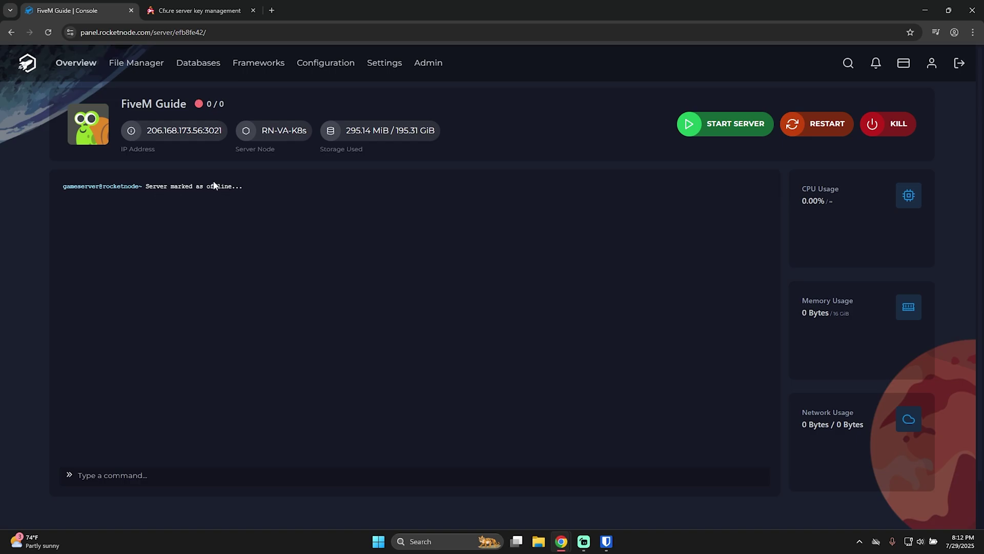
- View the Startup variables showing FIVEM LICENSE as changeme, then go to Cfx.re key management
left_click(333, 65)
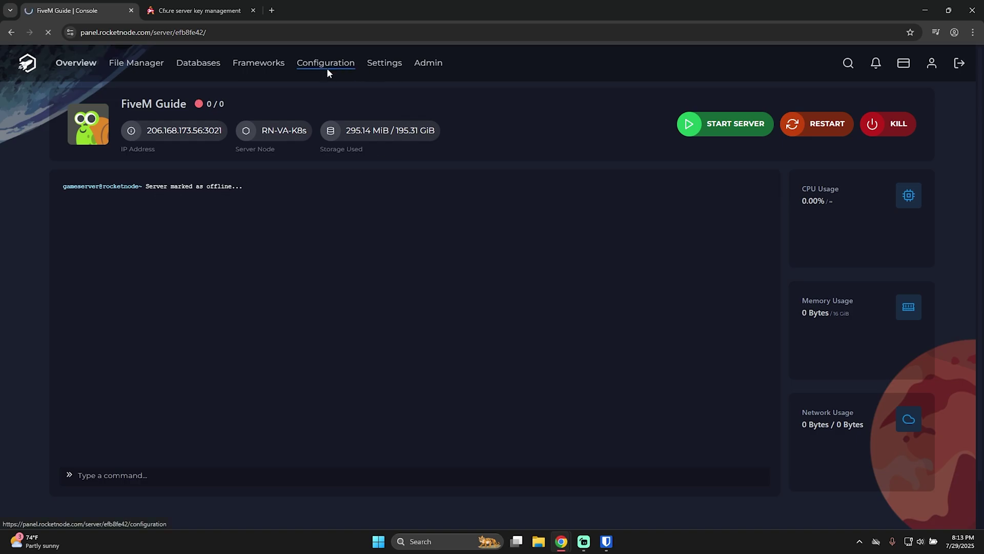
scroll(589, 198, "down", 2)
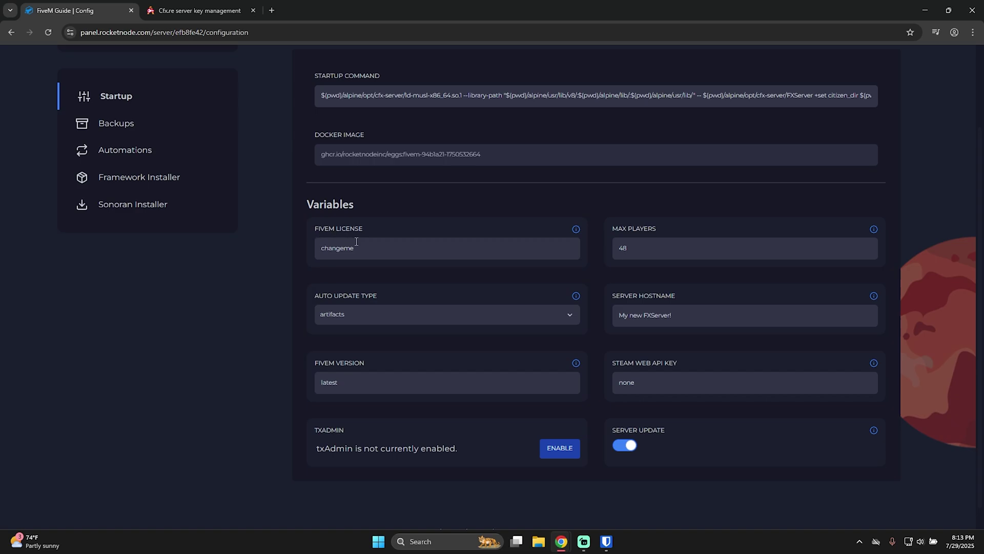
left_click(257, 10)
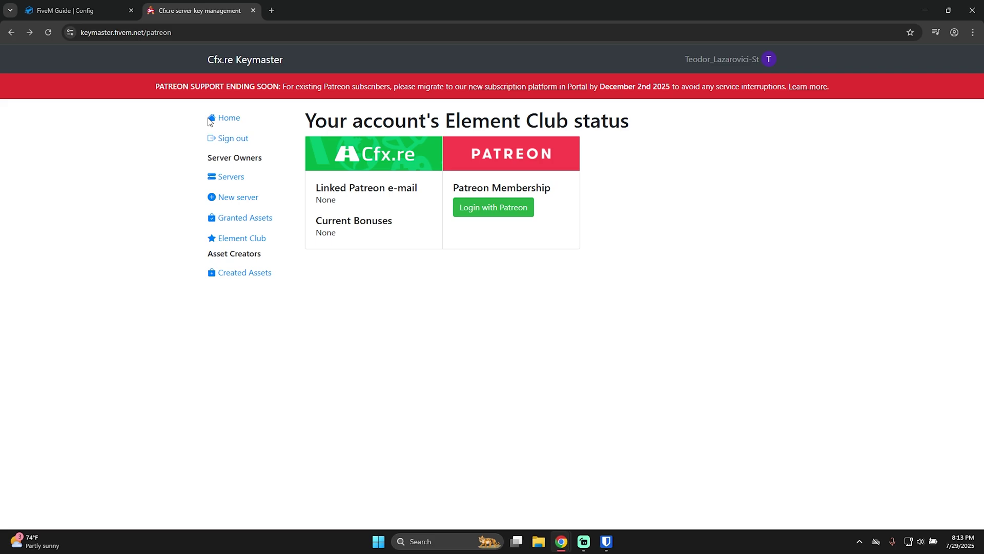
- Register 'RocketNode Guide' in Cfx.re Keymaster, generate its license key and copy it
left_click(223, 118)
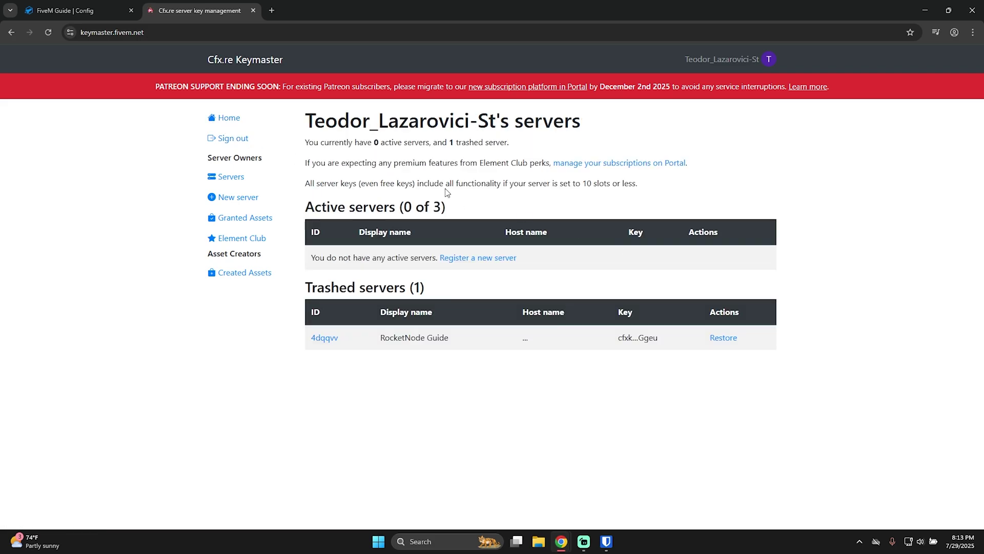
left_click(485, 258)
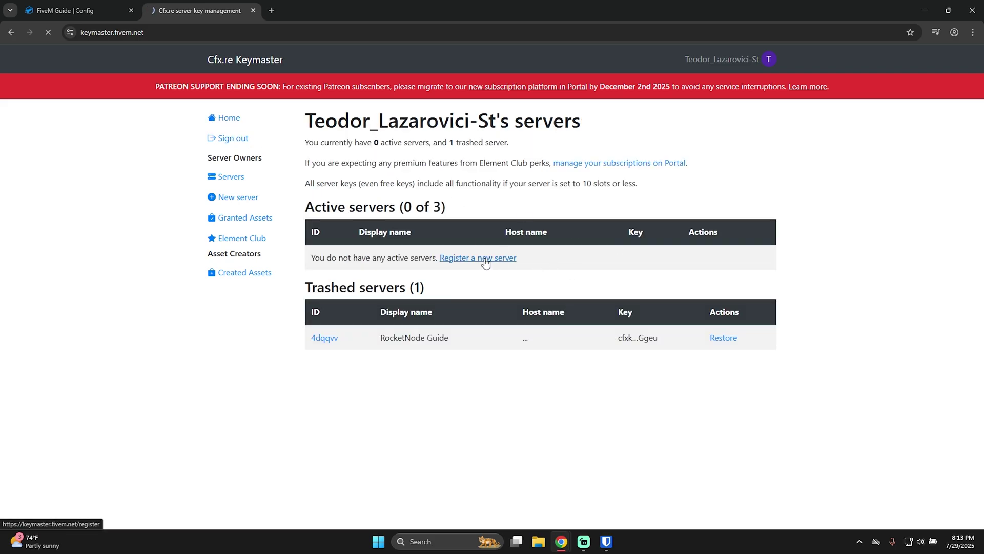
left_click(330, 160)
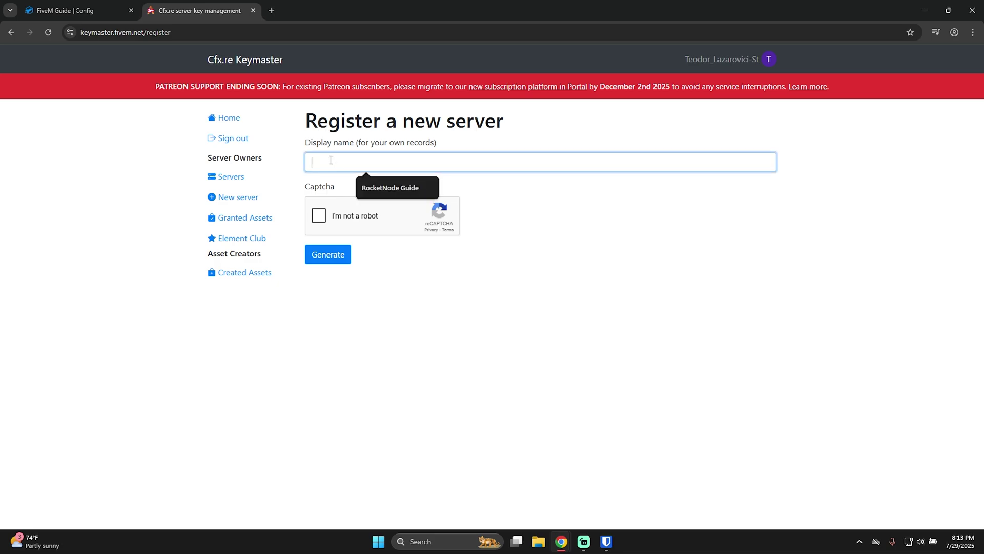
type("RocketNode Guide")
left_click(319, 216)
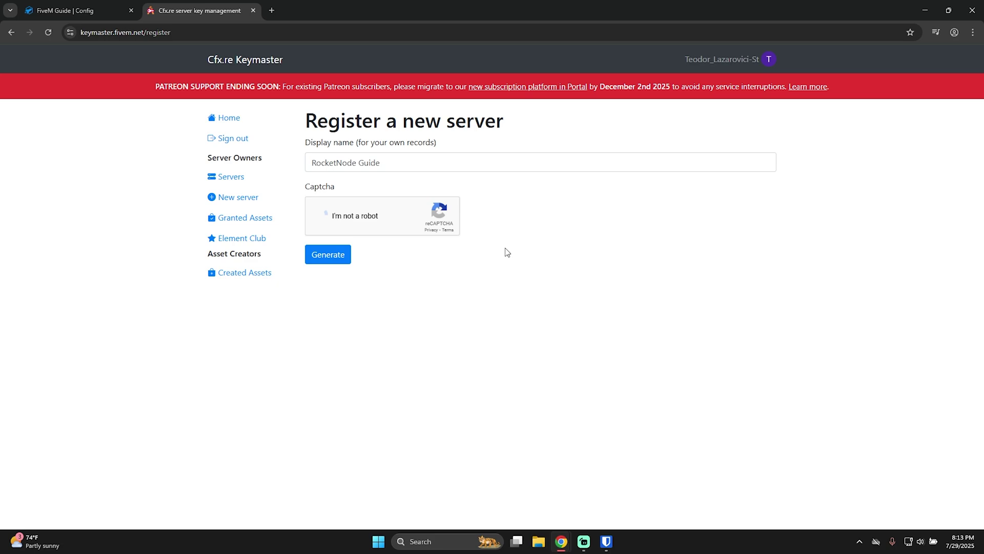
left_click(326, 256)
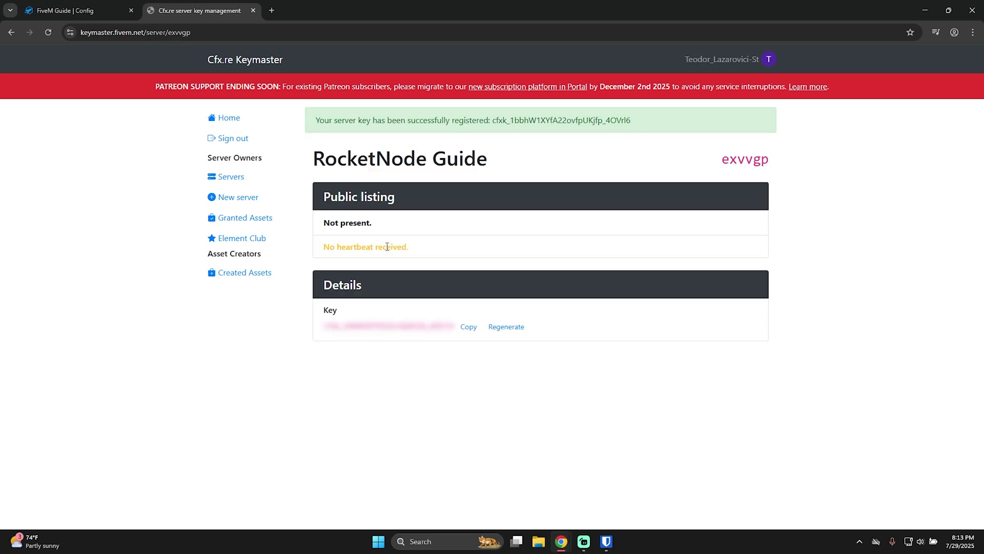
left_click(468, 327)
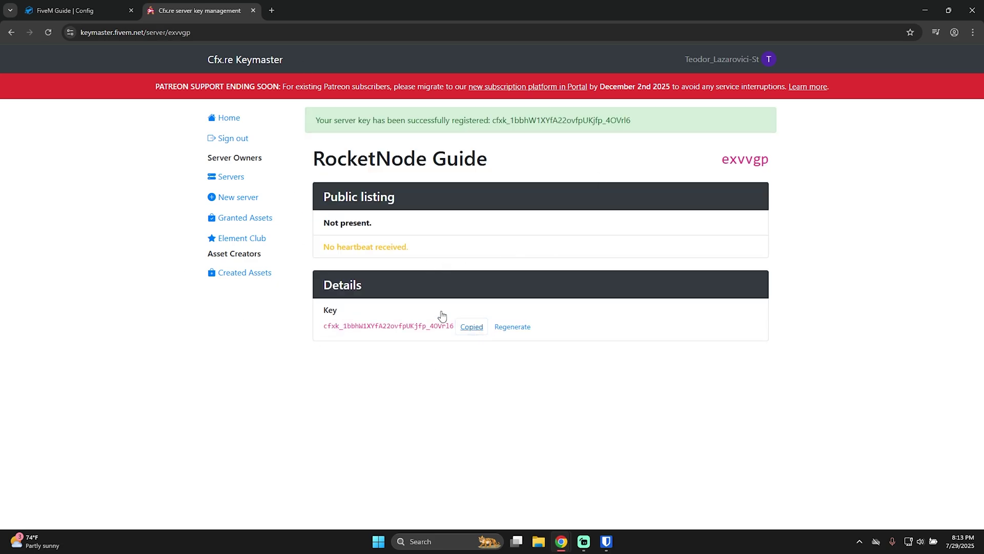
left_click(77, 10)
- Replace the changeme FIVEM LICENSE value with the copied Cfx.re key
double_click(391, 249)
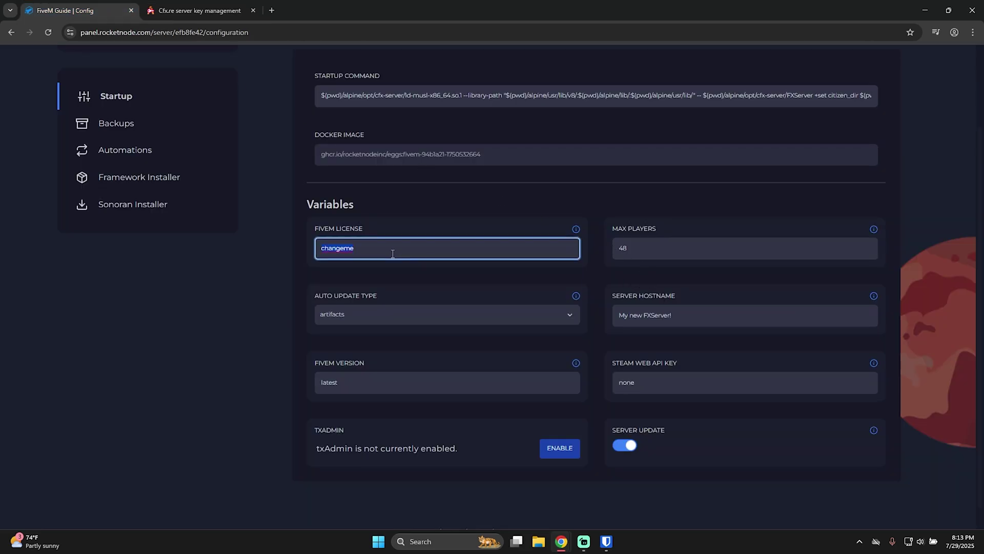
key("ctrl+v")
left_click(460, 190)
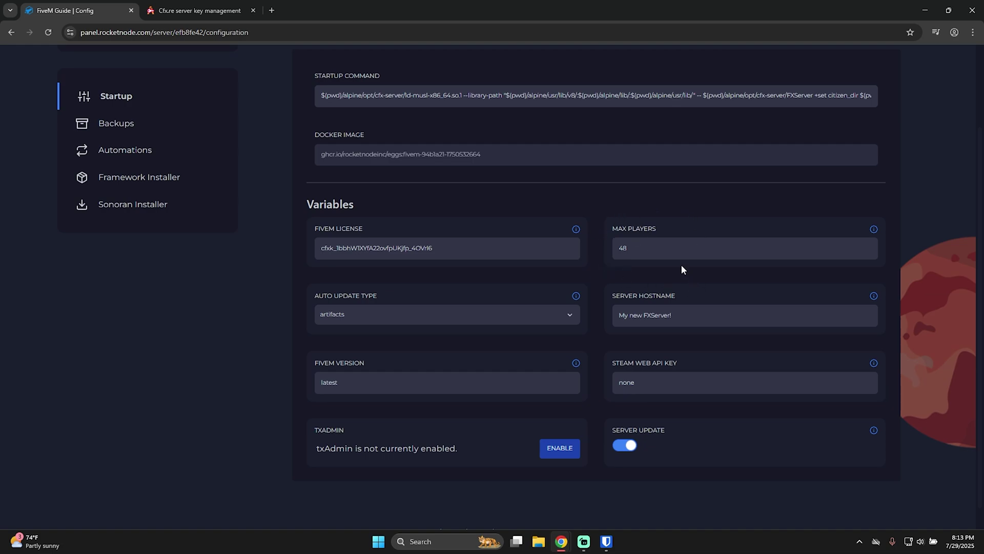
- Replace the SERVER HOSTNAME with a new 'RocketNode Serve' server name
triple_click(617, 295)
left_click(650, 296)
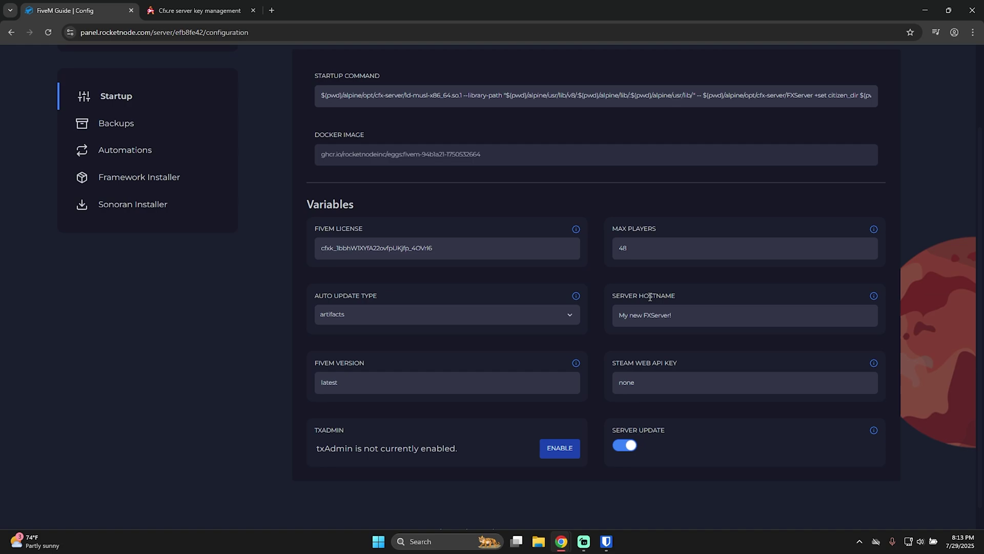
left_click(673, 314)
key("ctrl+a")
type("Tec")
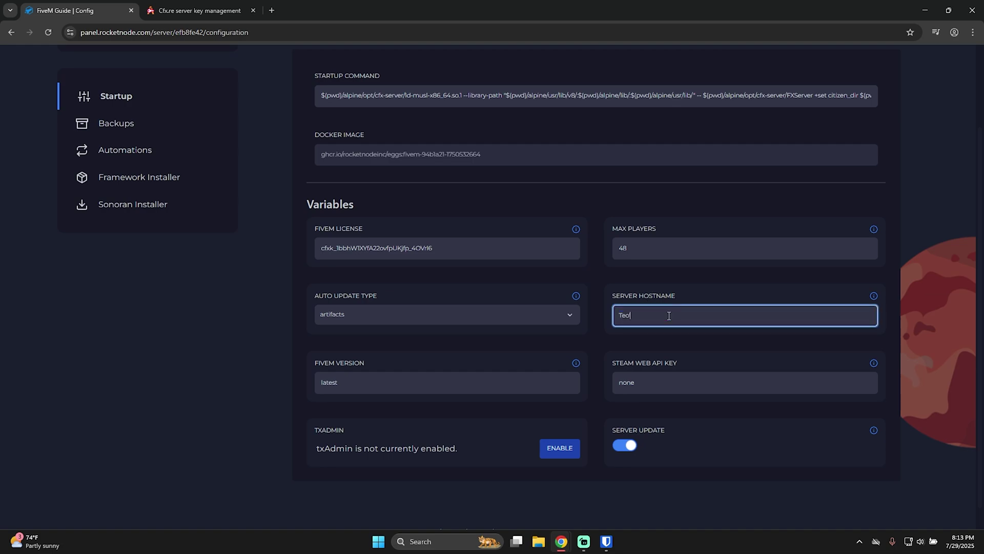
type("'s RocketNode Server")
scroll(632, 320, "down", 1)
left_click(640, 405)
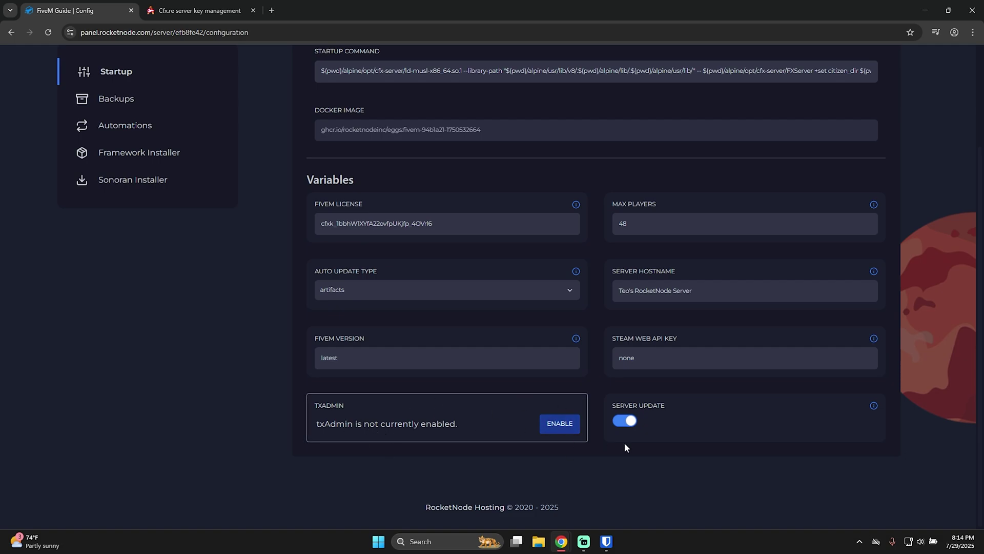
scroll(523, 472, "up", 3)
scroll(277, 302, "up", 1)
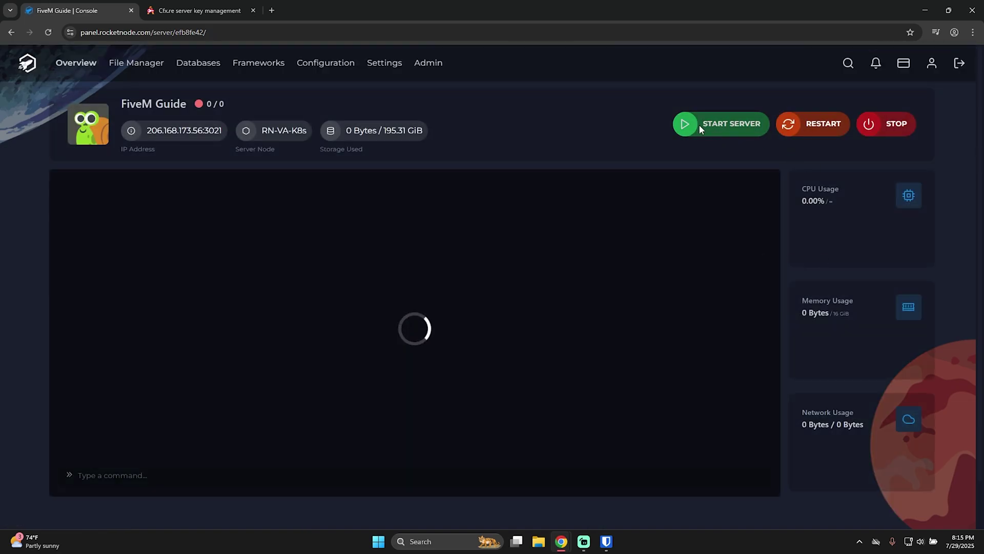
- Start the FiveM Guide server until it authenticates with Cfx.re Nucleus, then stop it
left_click(700, 122)
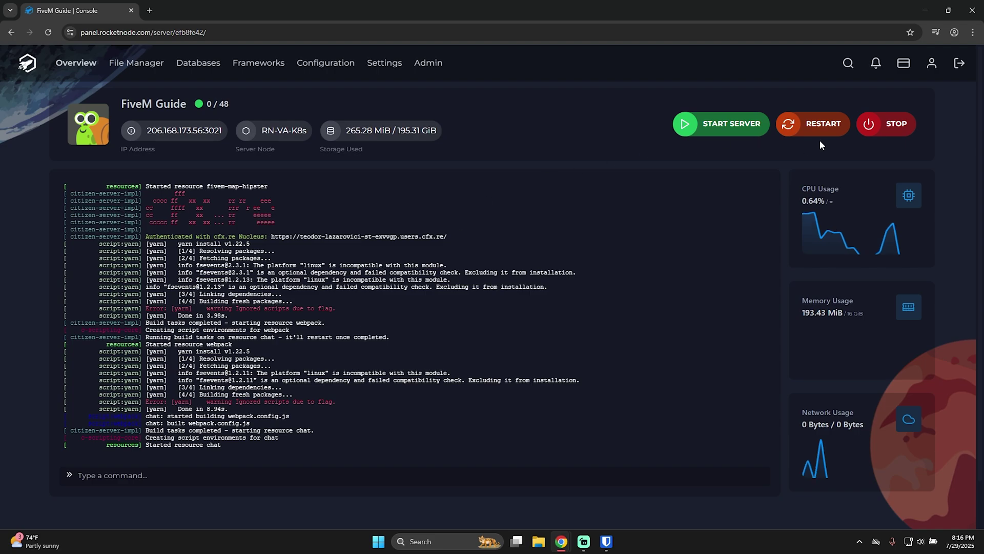
left_click(886, 123)
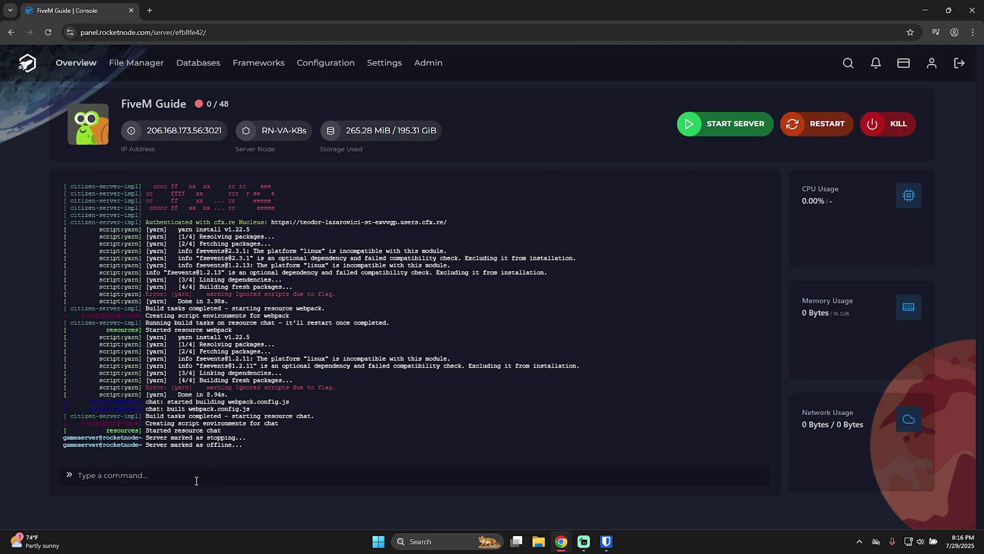
left_click(349, 72)
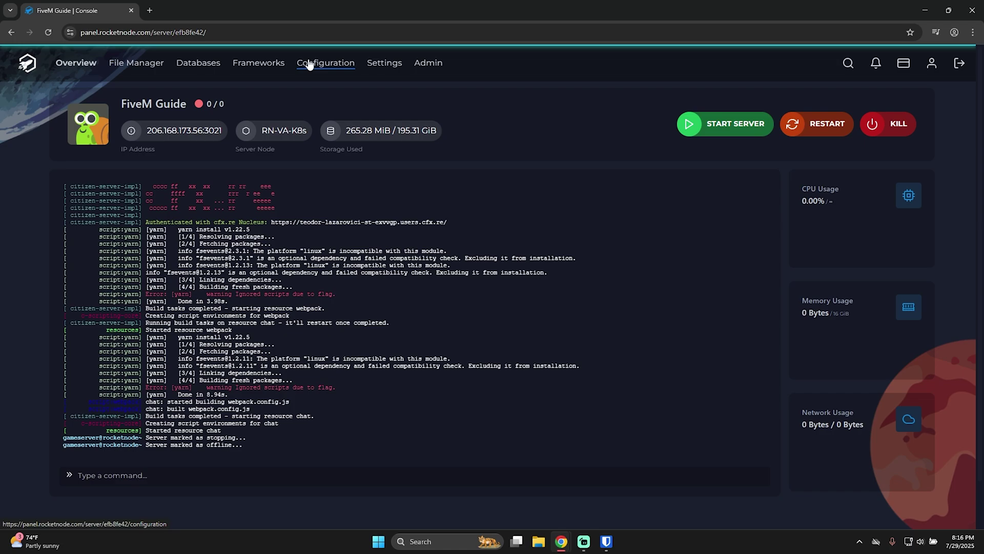
- Install QBCore from the Framework Installer, then return to the offline server's console overview
left_click(258, 63)
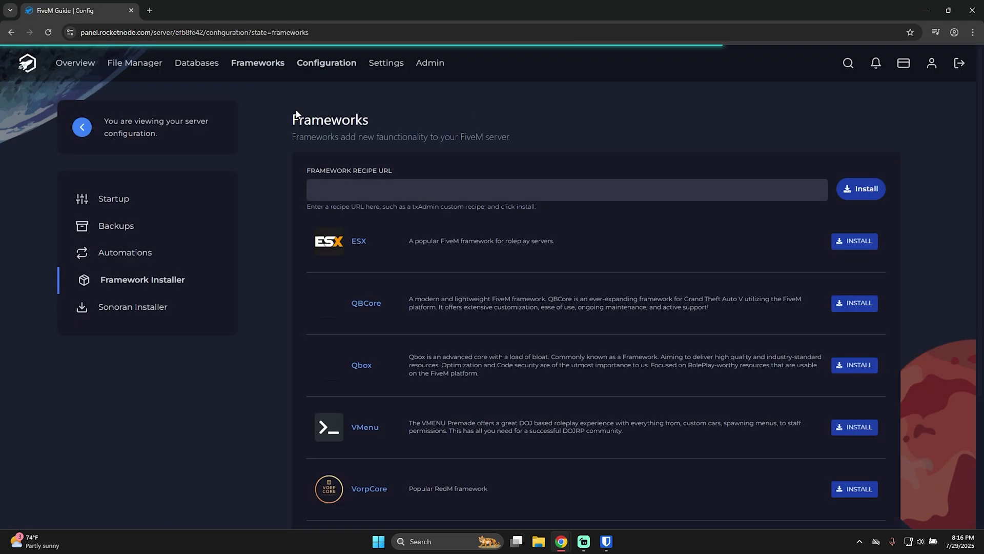
scroll(599, 283, "down", 2)
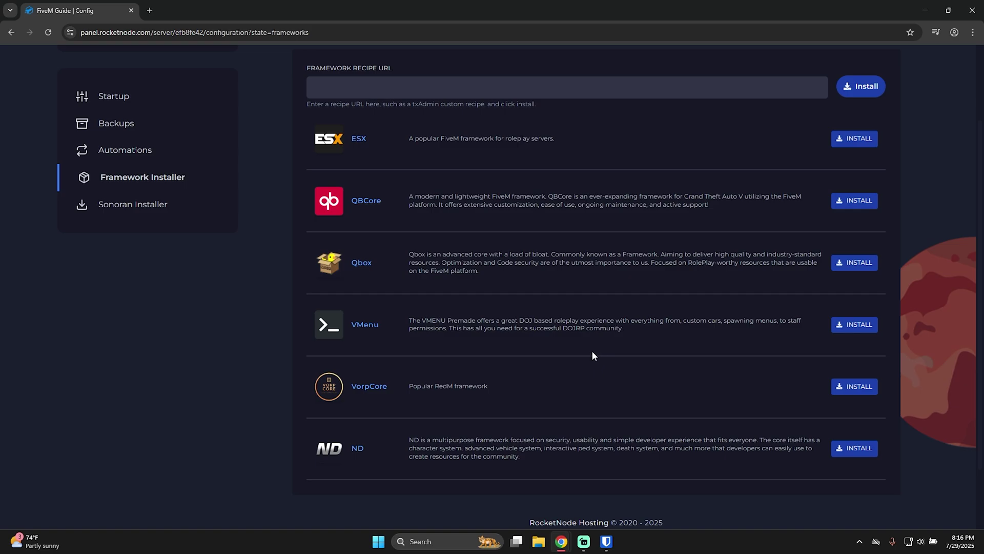
scroll(485, 306, "up", 1)
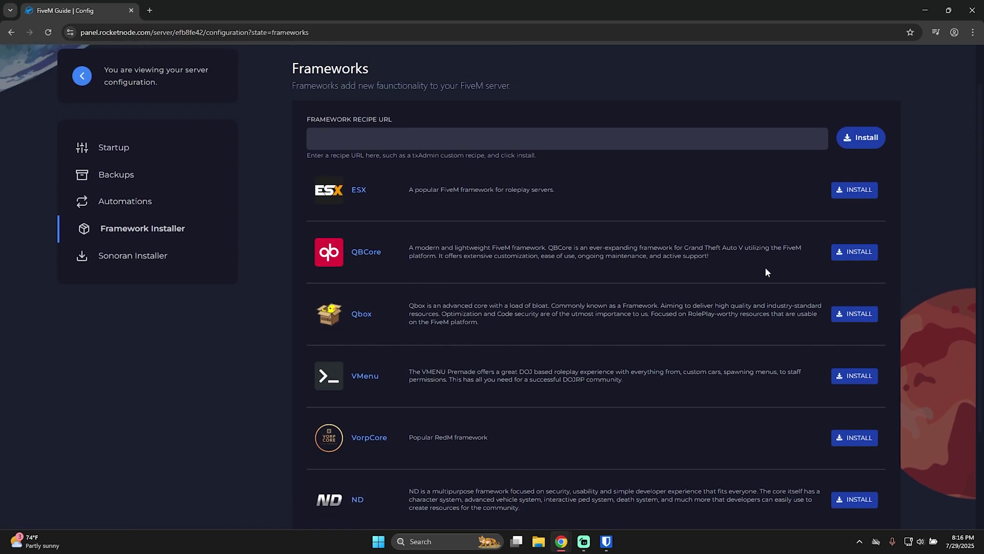
left_click(867, 257)
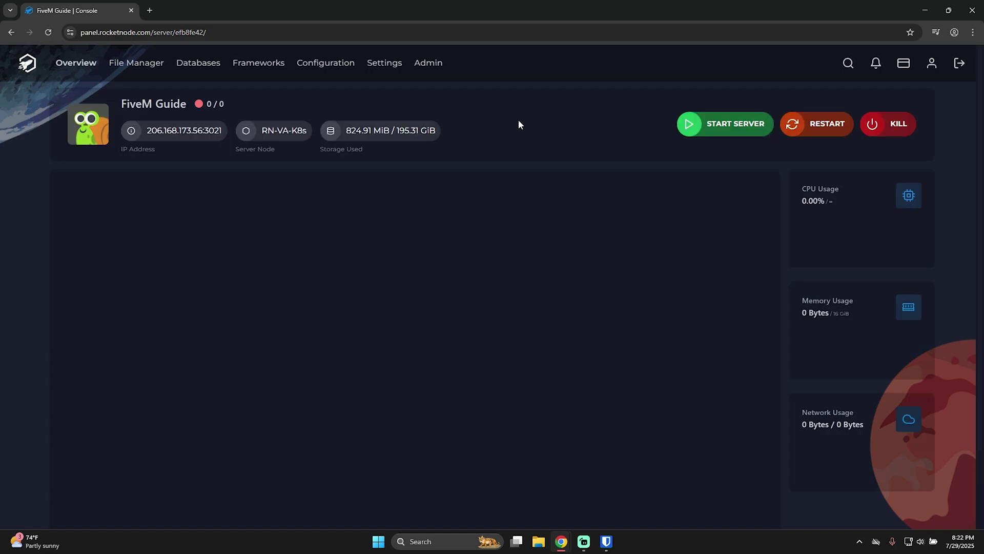
scroll(518, 125, "down", 2)
scroll(490, 136, "up", 2)
scroll(290, 216, "down", 1)
scroll(363, 231, "up", 1)
left_click(67, 63)
scroll(308, 191, "down", 1)
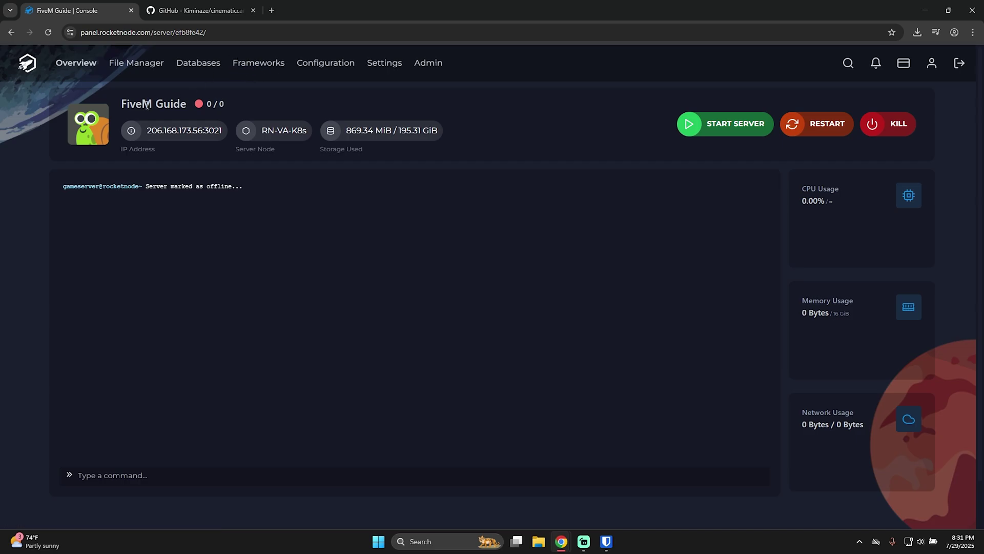
- Download the cinematiccam GitHub repository as a ZIP via Code > Download ZIP
left_click(182, 9)
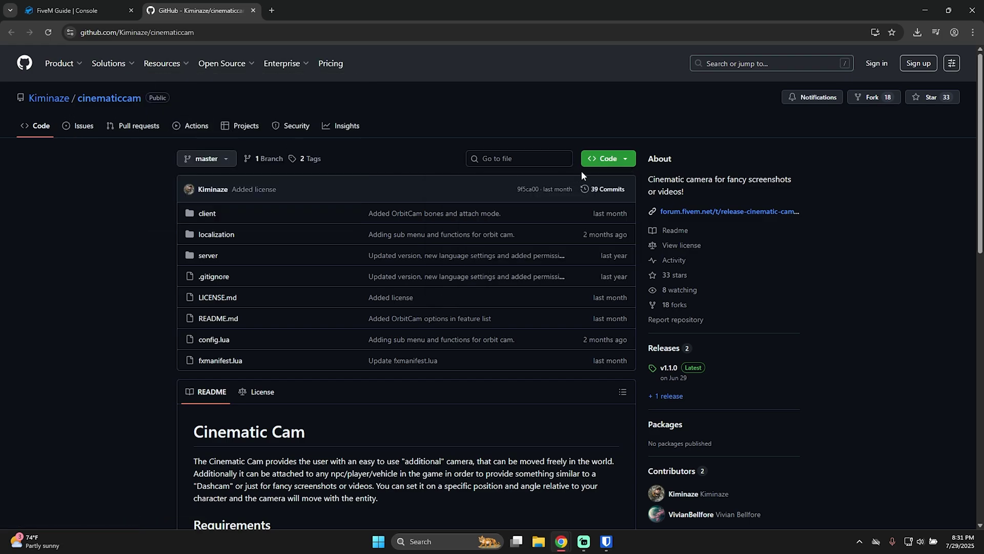
left_click(623, 158)
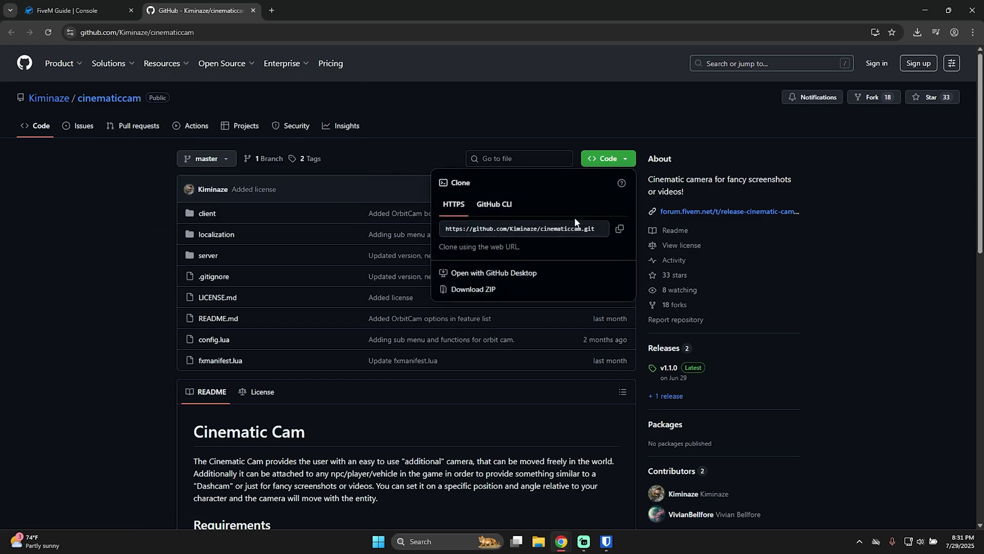
left_click(497, 290)
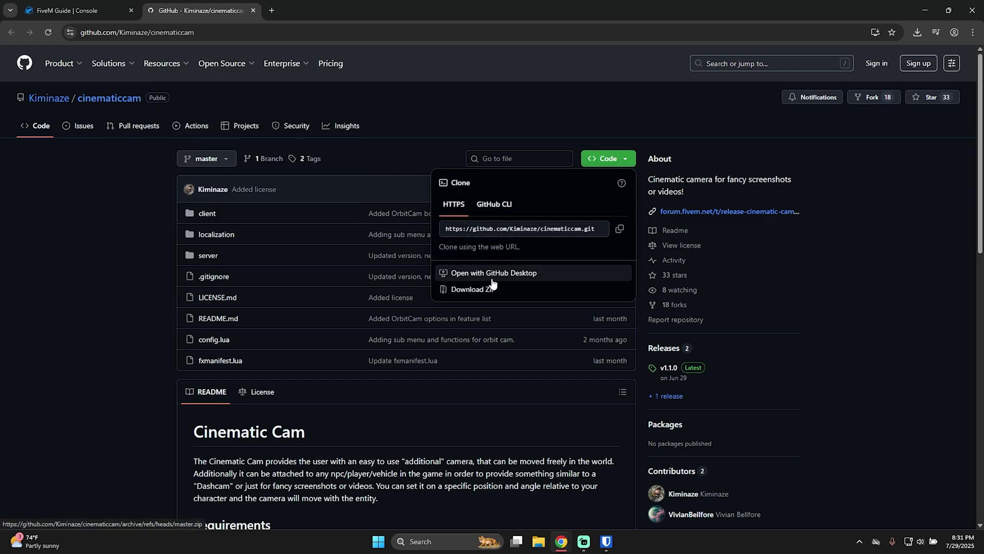
left_click(89, 5)
- Upload cinematiccam-master.zip into the resources folder and unarchive it
left_click(119, 63)
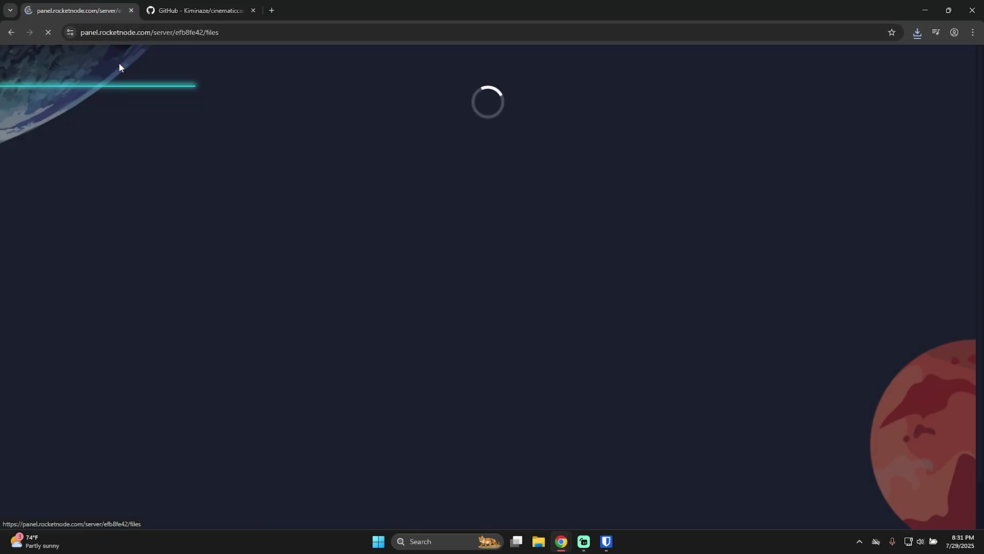
left_click(125, 257)
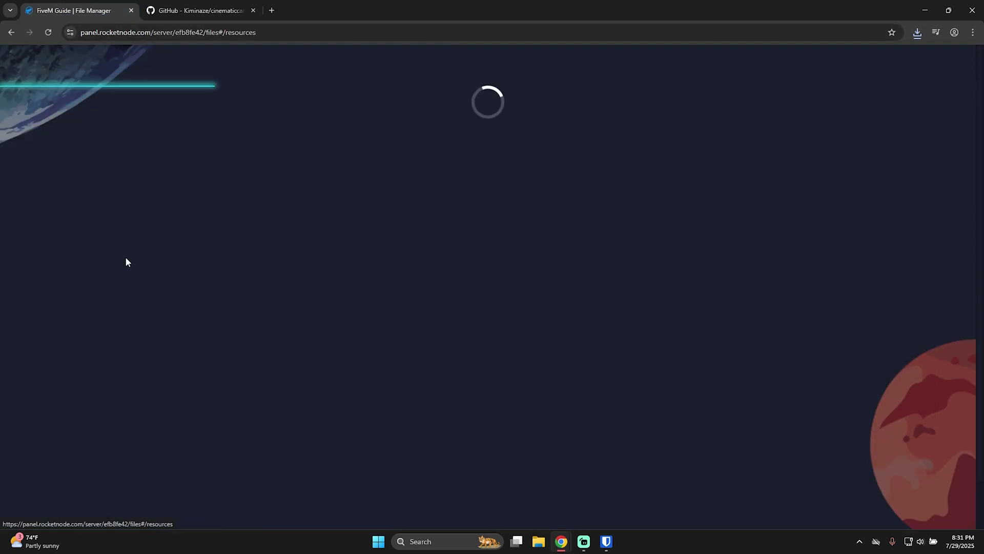
left_click(918, 32)
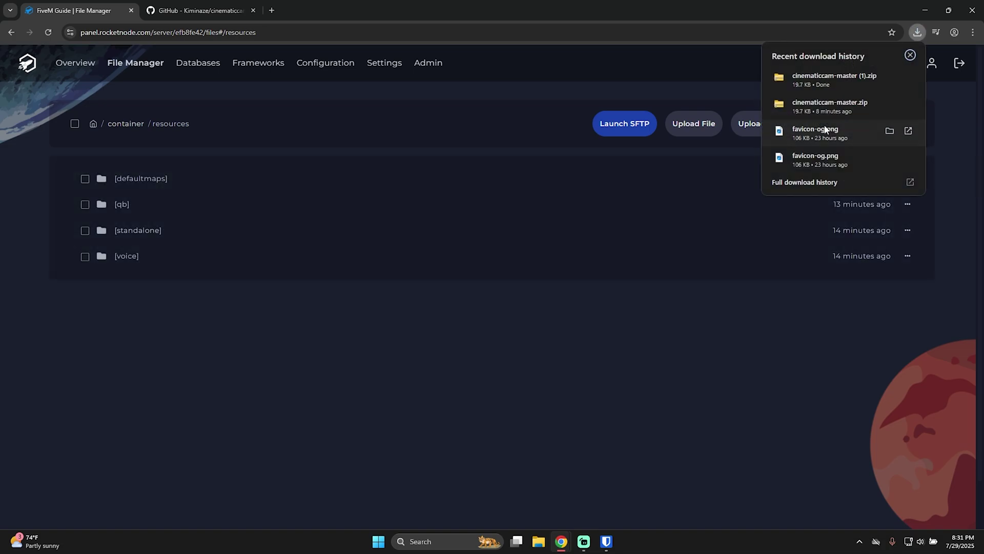
left_click_drag(820, 106, 364, 355)
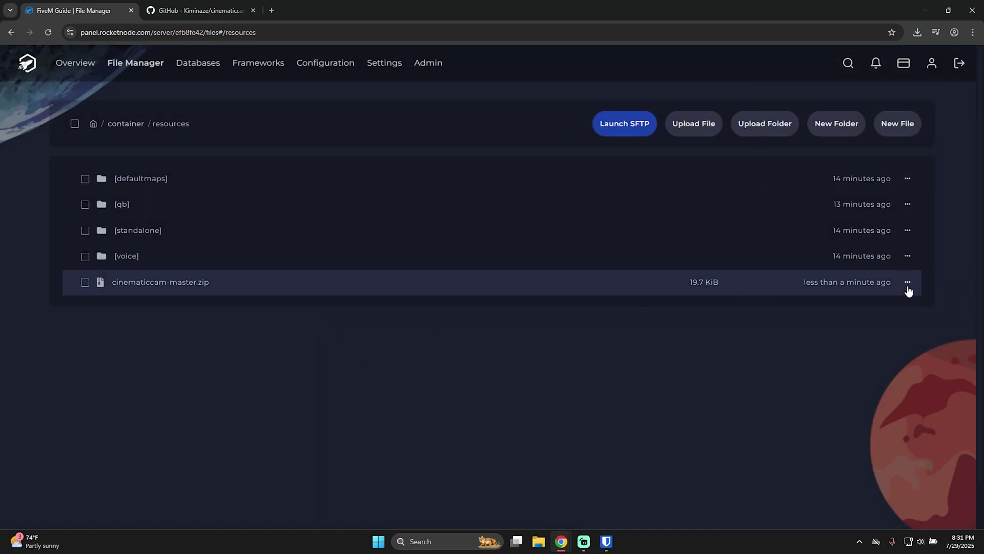
left_click(907, 282)
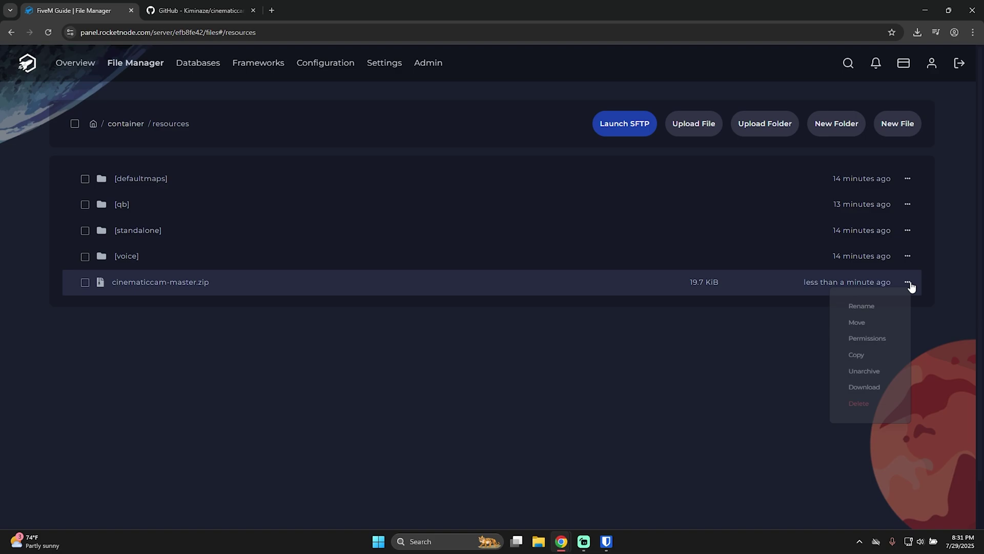
left_click(867, 373)
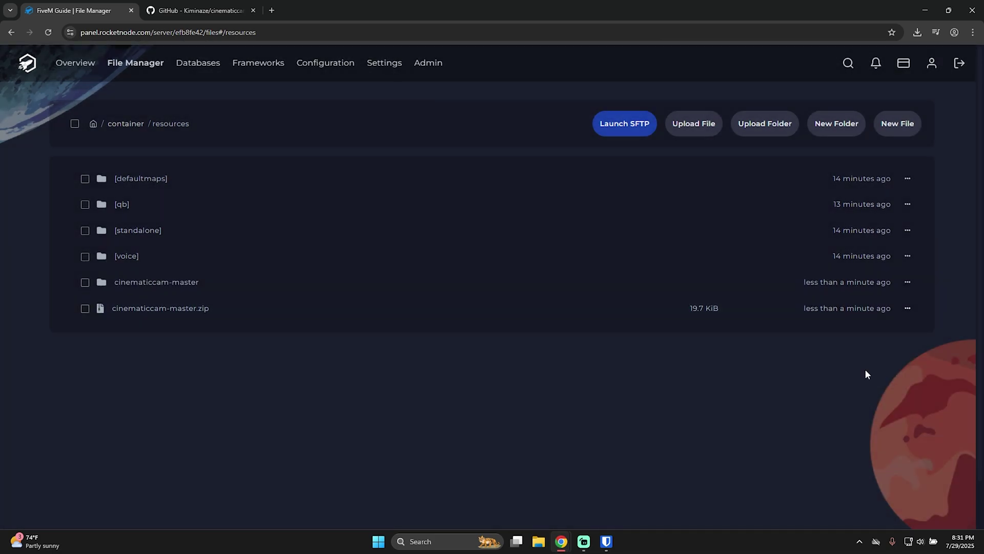
- Delete the uploaded ZIP and rename the extracted folder to cinematiccam
left_click(907, 308)
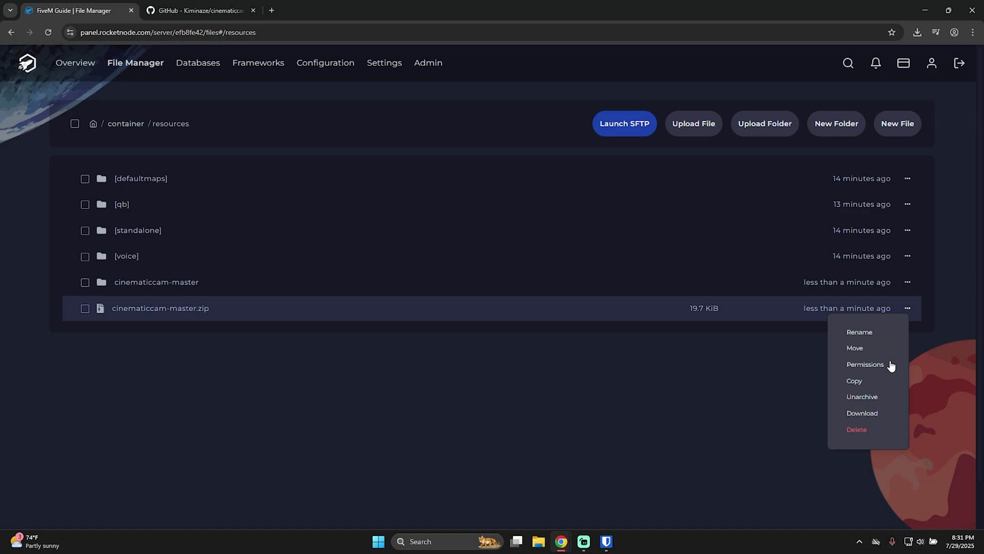
left_click(866, 429)
left_click(609, 320)
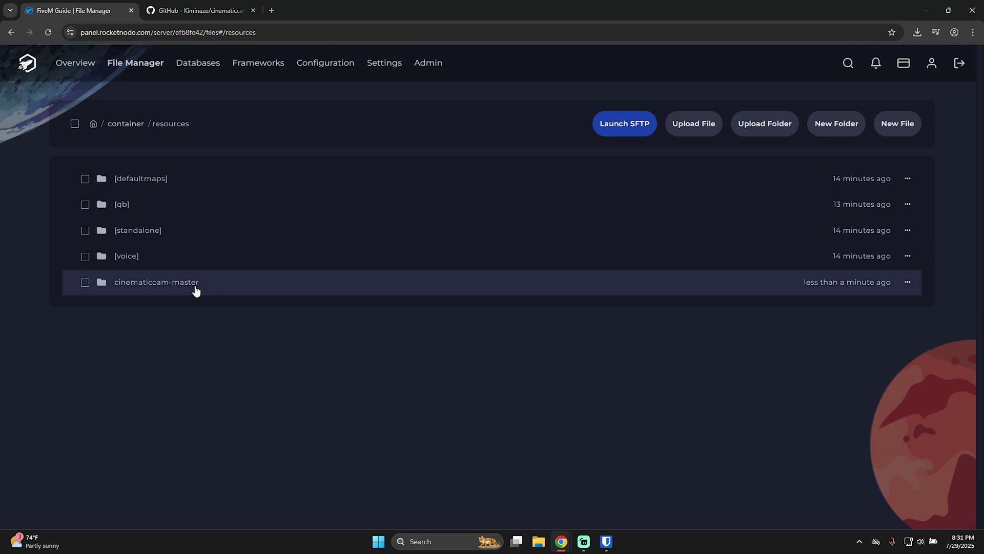
left_click(908, 282)
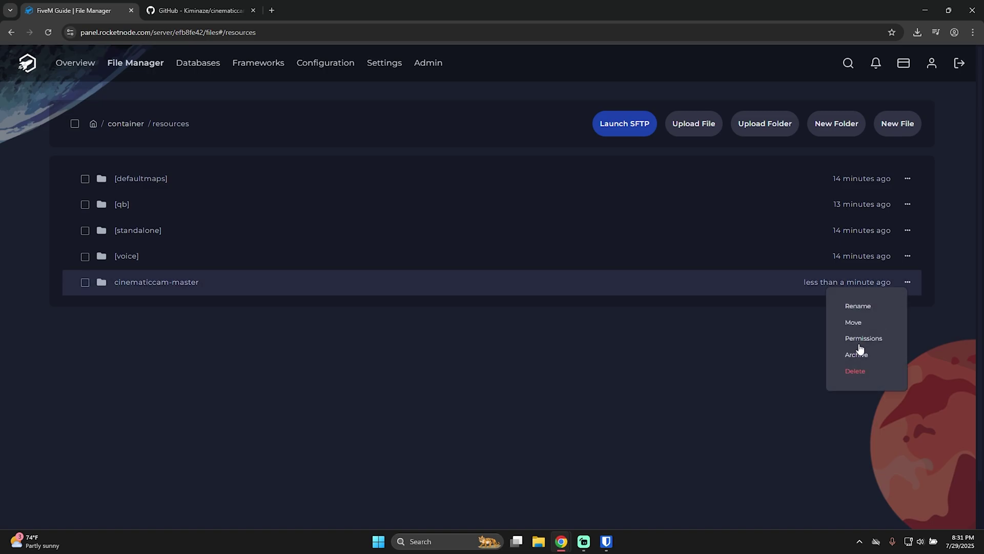
left_click(861, 307)
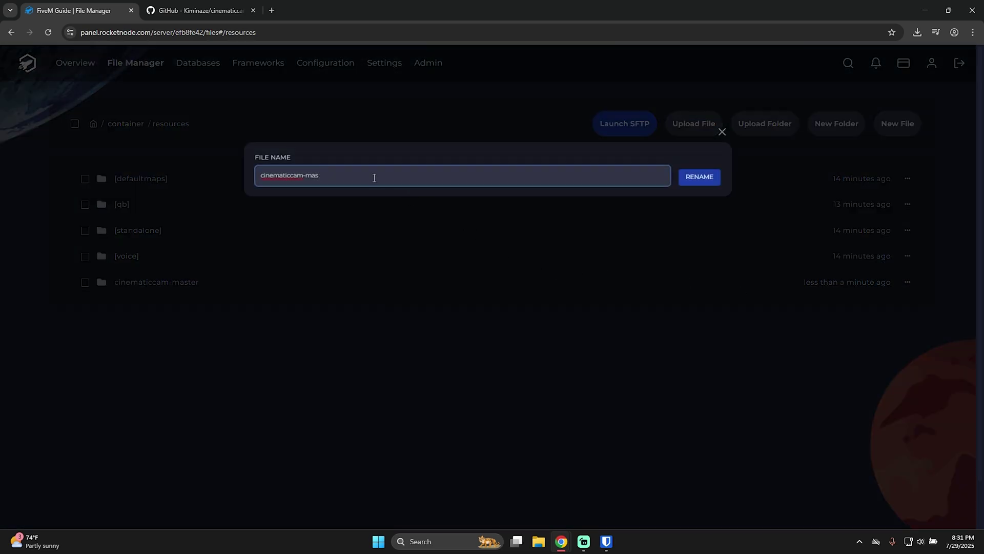
left_click_drag(374, 178, 364, 123)
key("ctrl+c")
left_click(700, 177)
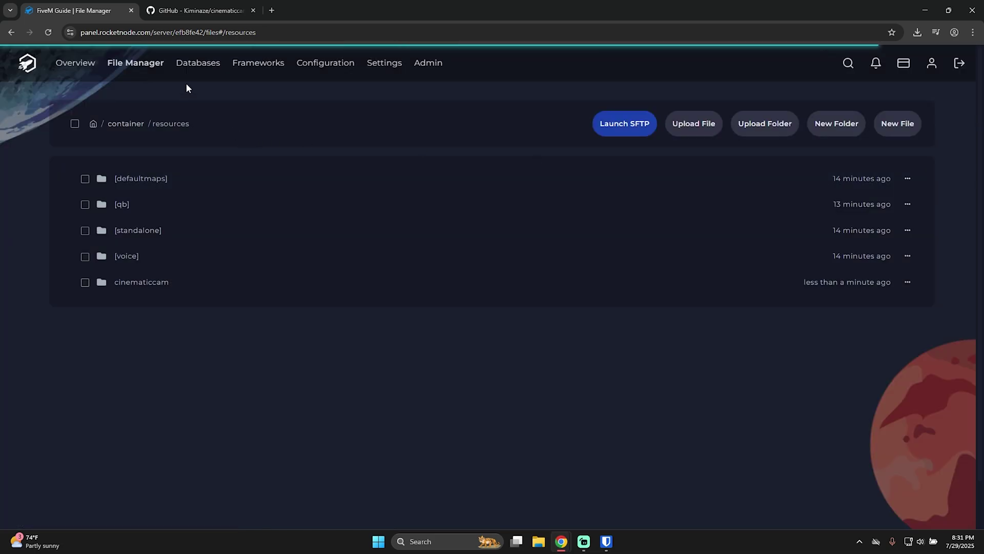
- Add an 'ensure cinematiccam' line below 'ensure baseevents' in server.cfg
left_click(124, 124)
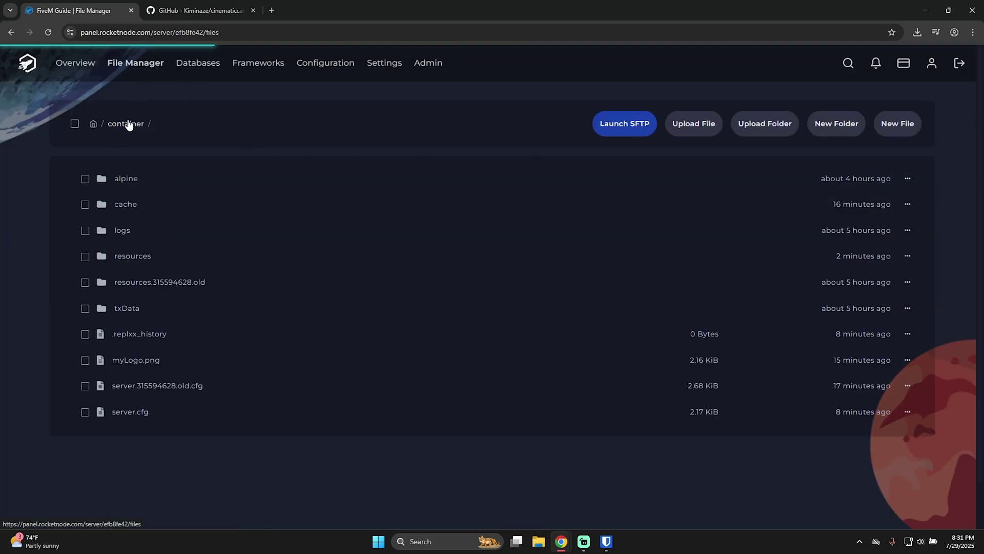
left_click(129, 416)
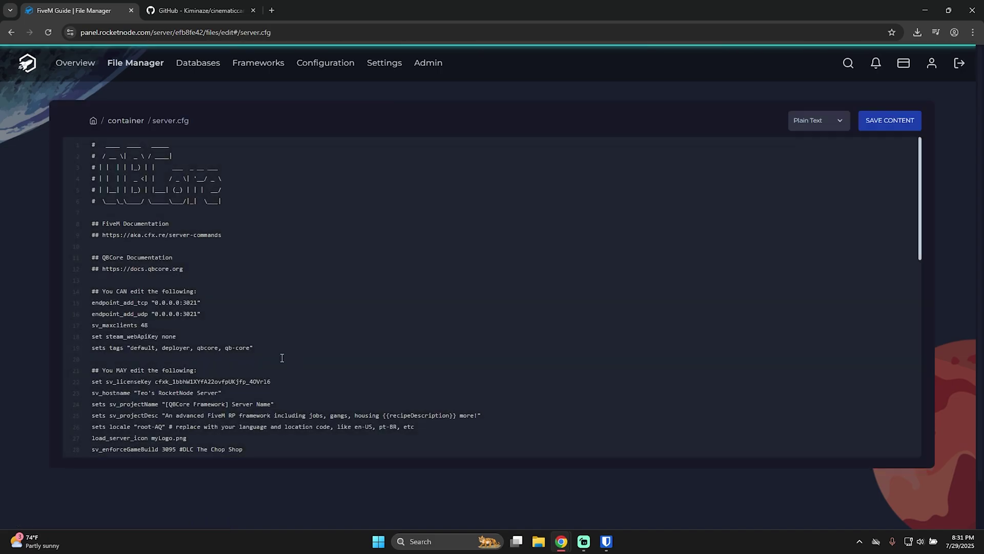
scroll(281, 355, "down", 10)
left_click(166, 270)
key("Return")
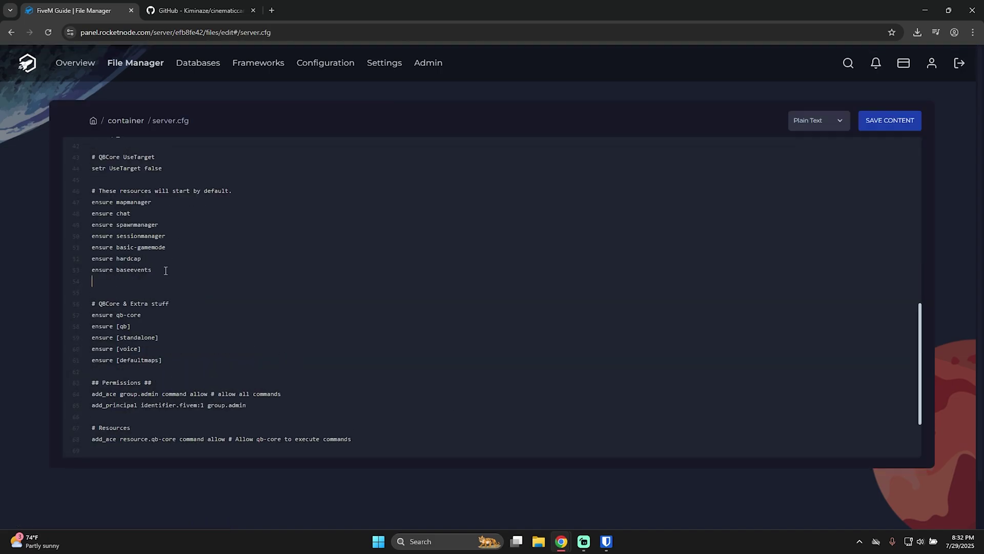
type("ensure")
key("ctrl+v")
- Save server.cfg and start the server from the Overview console
left_click(889, 130)
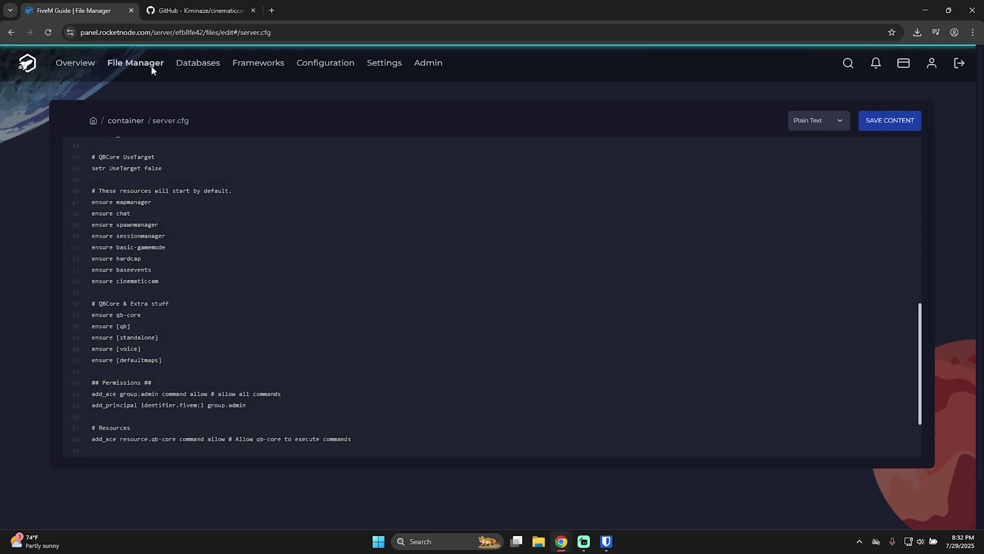
left_click(70, 62)
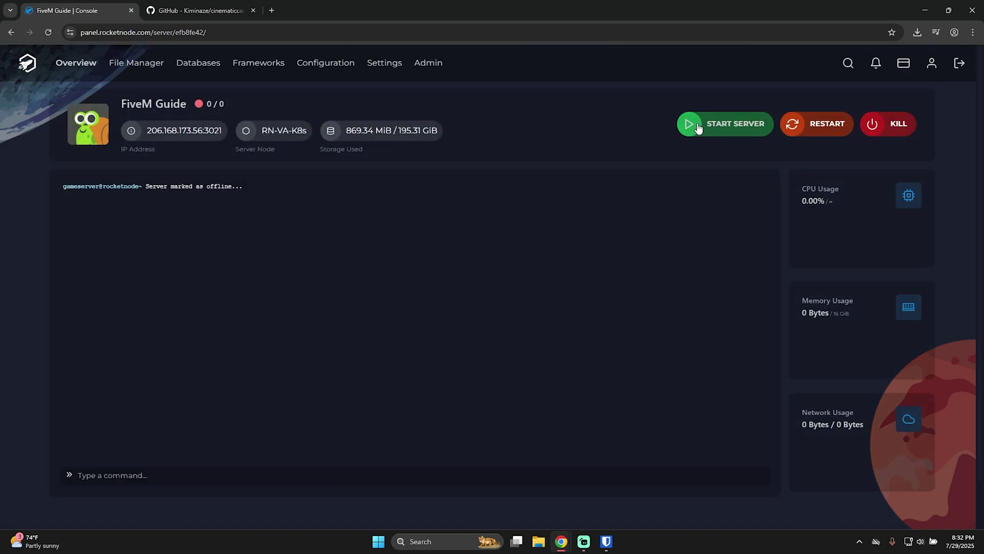
left_click(700, 123)
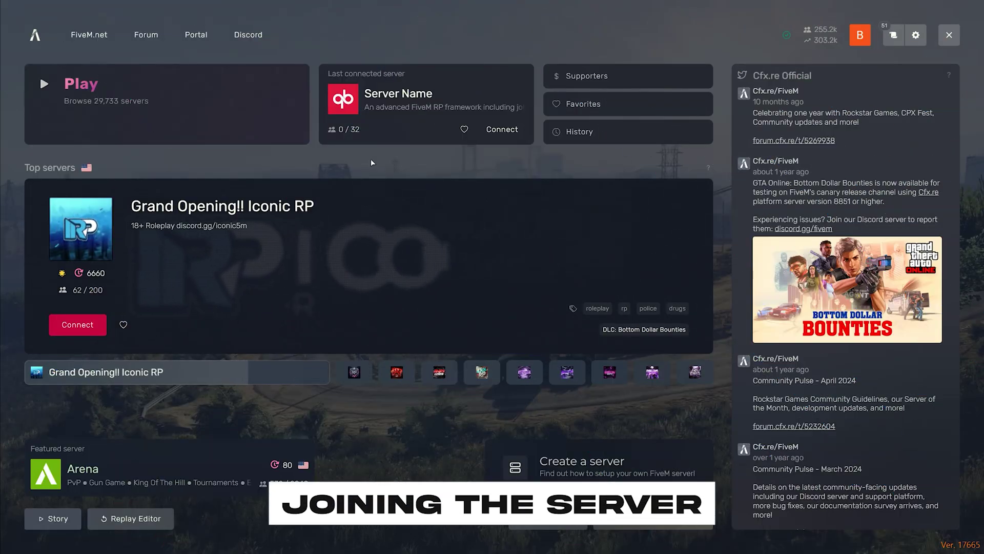
- Connect to the server at 206.168.173.56:3021 from the FiveM console, then close the console
key("F8")
type("connect 206.168.173.56:3021")
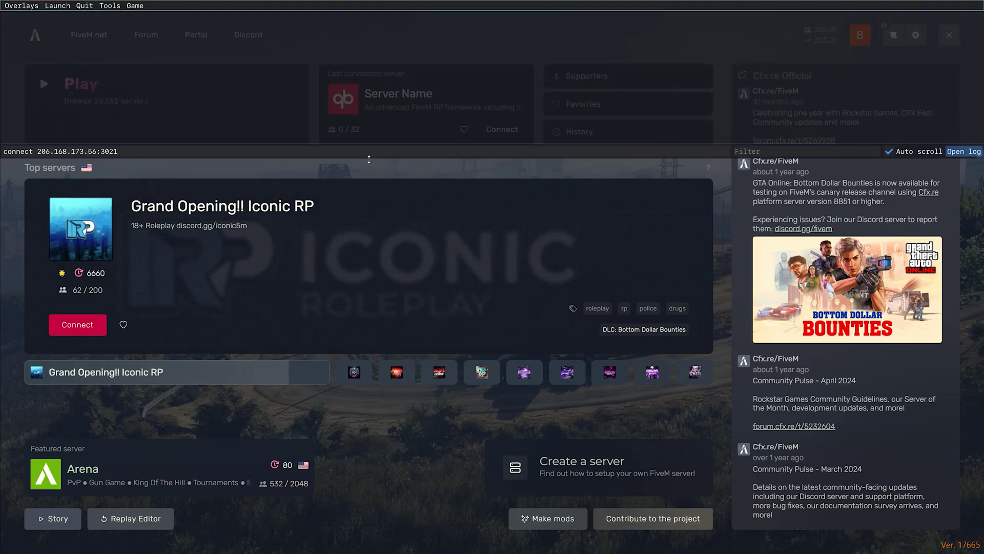
key("Return")
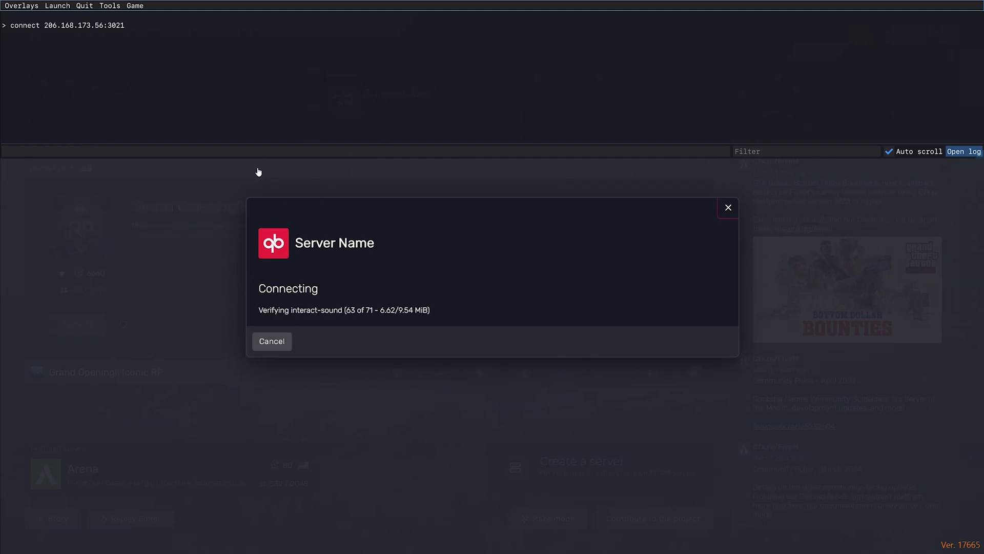
key("F8")
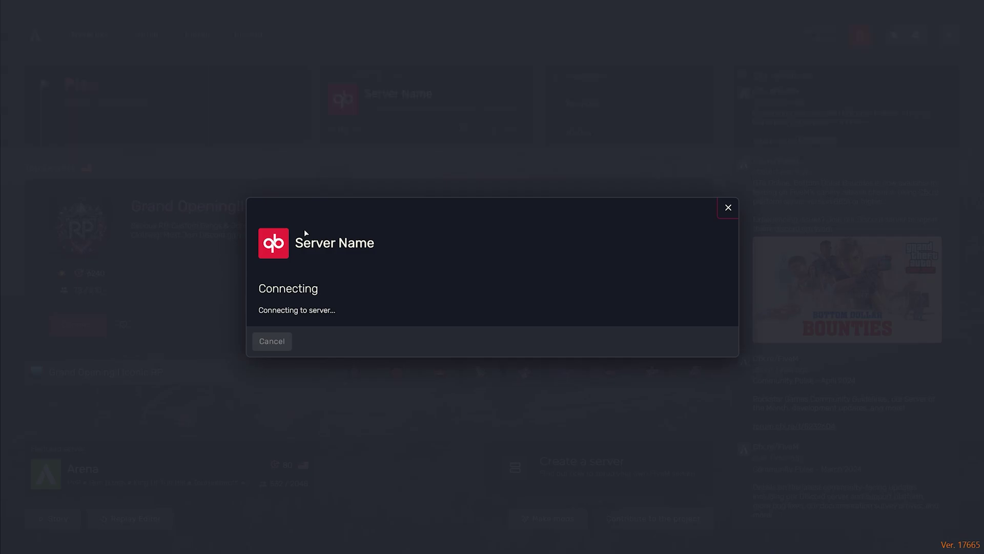